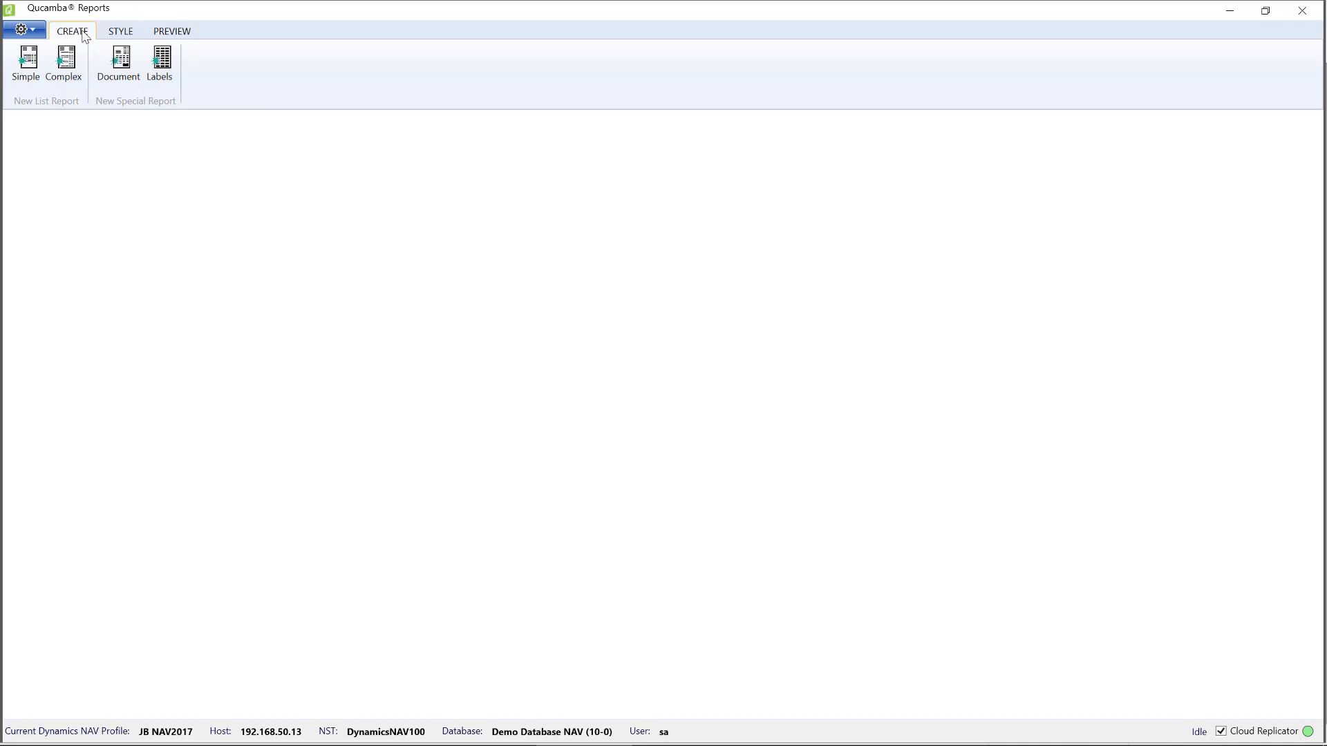
Start a complex list report using QR List A4 Landscape, QR Table - Template and the TableForGroupedListReports tablix.
{"action": "left_click", "coordinate": [75, 66]}
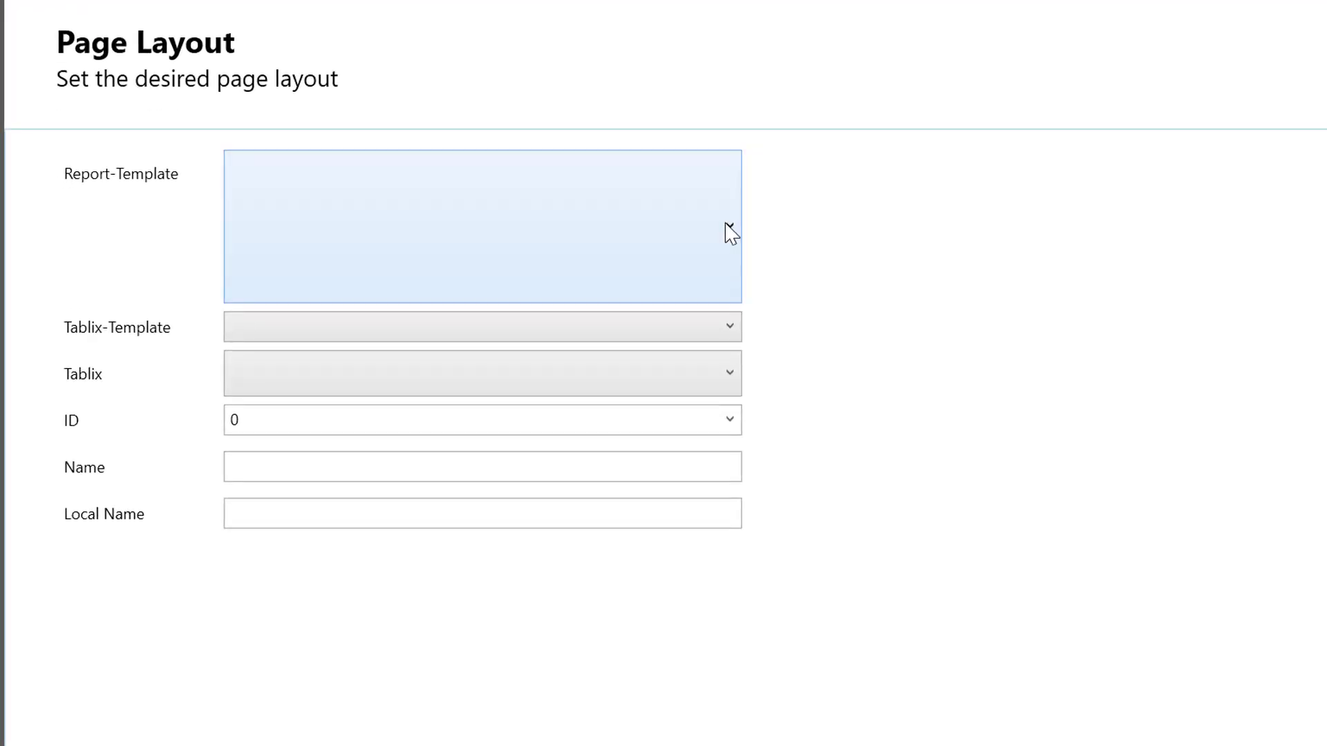
{"action": "left_click", "coordinate": [726, 224]}
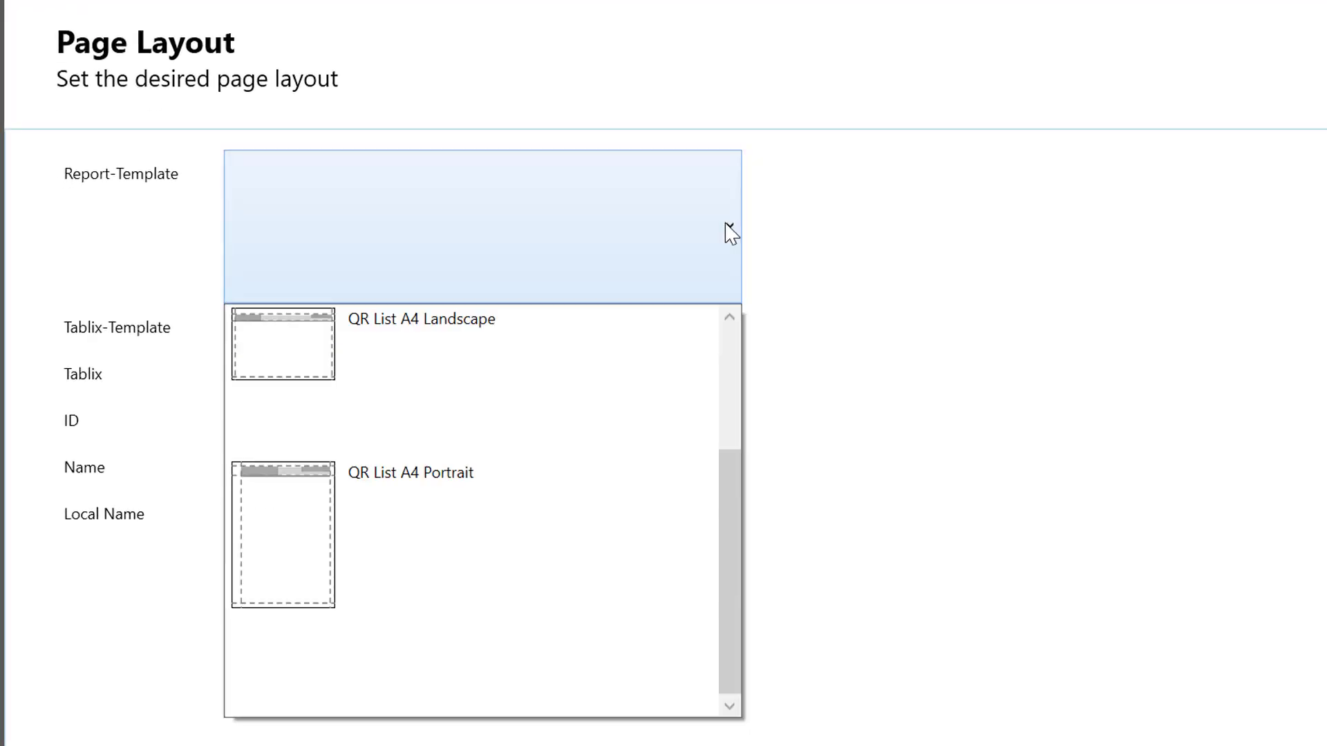
{"action": "left_click", "coordinate": [536, 342]}
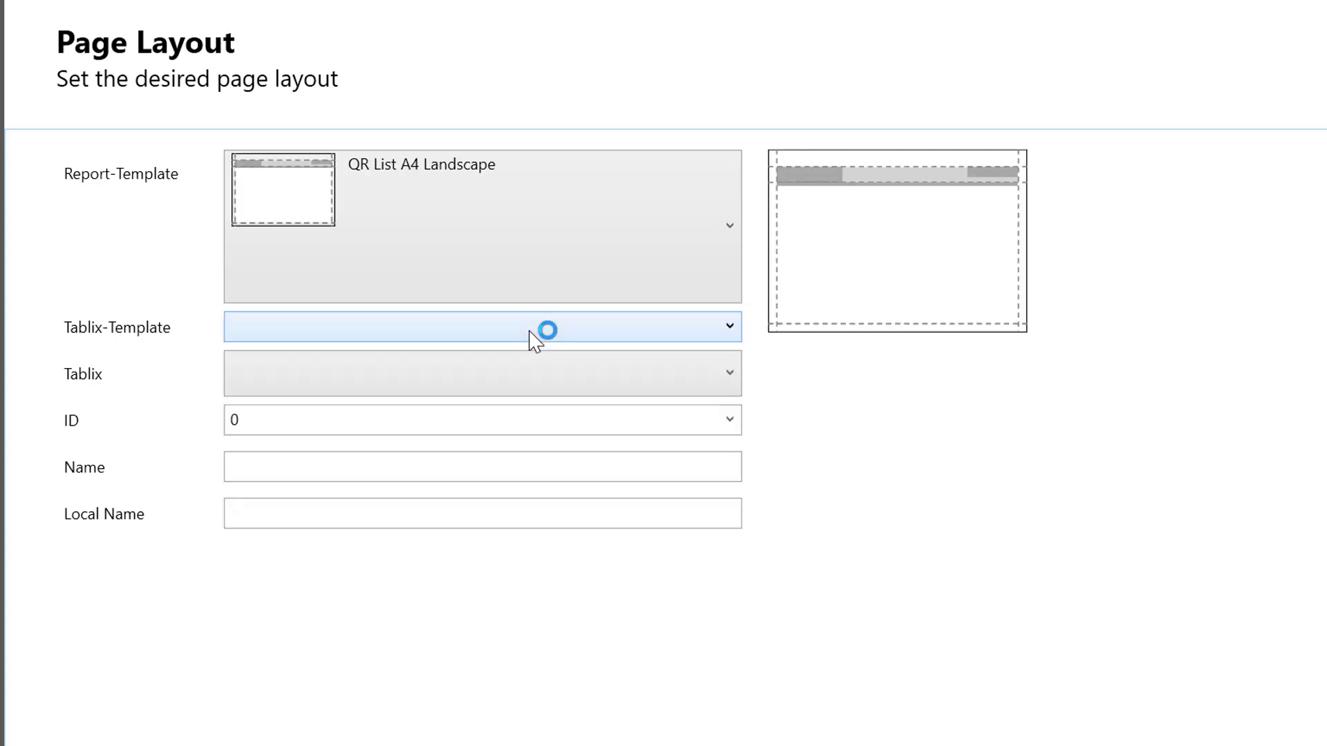
{"action": "left_click", "coordinate": [530, 331]}
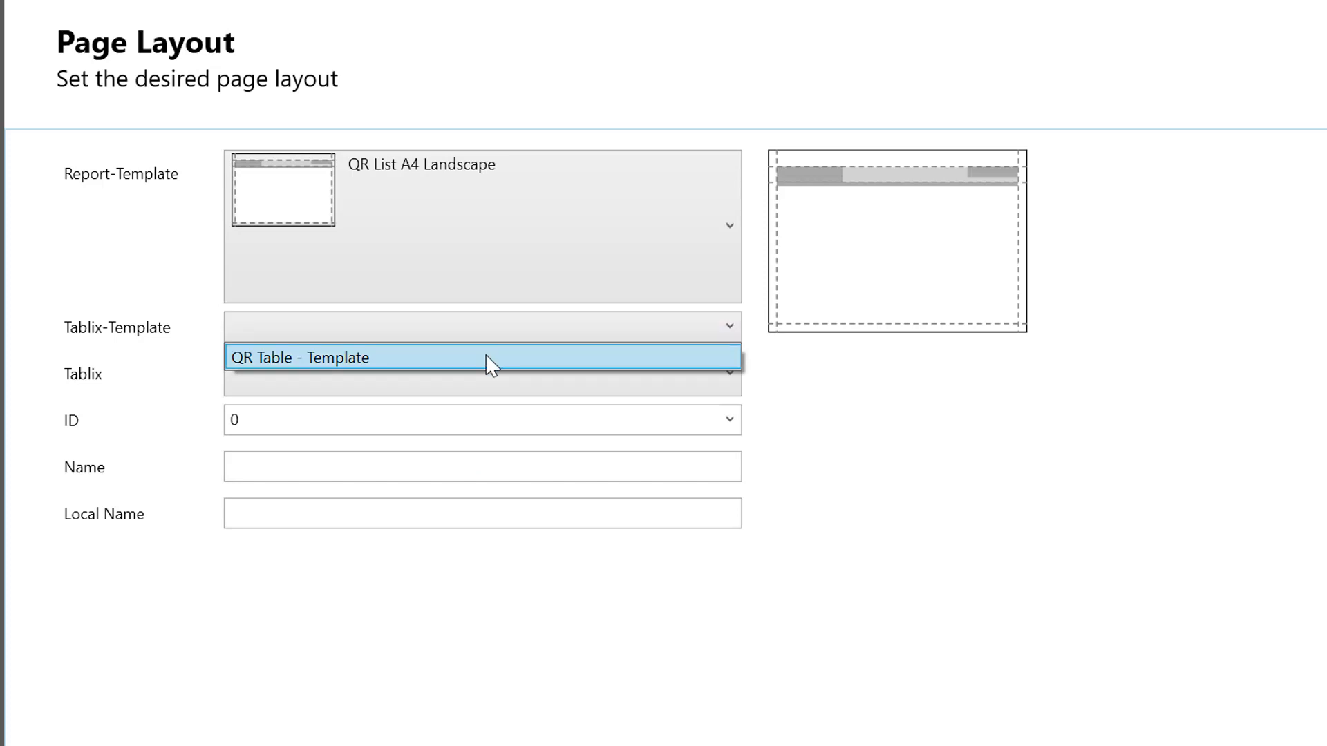
{"action": "left_click", "coordinate": [491, 364]}
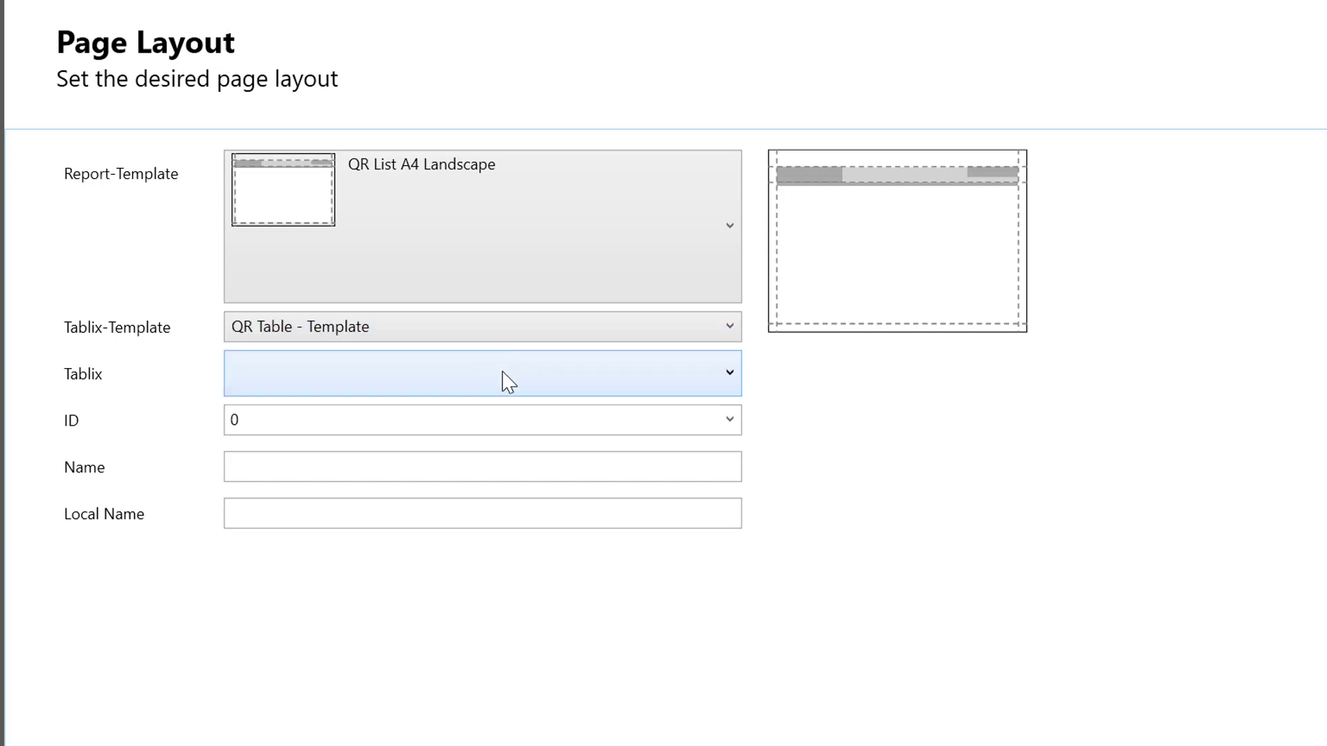
{"action": "left_click", "coordinate": [508, 382]}
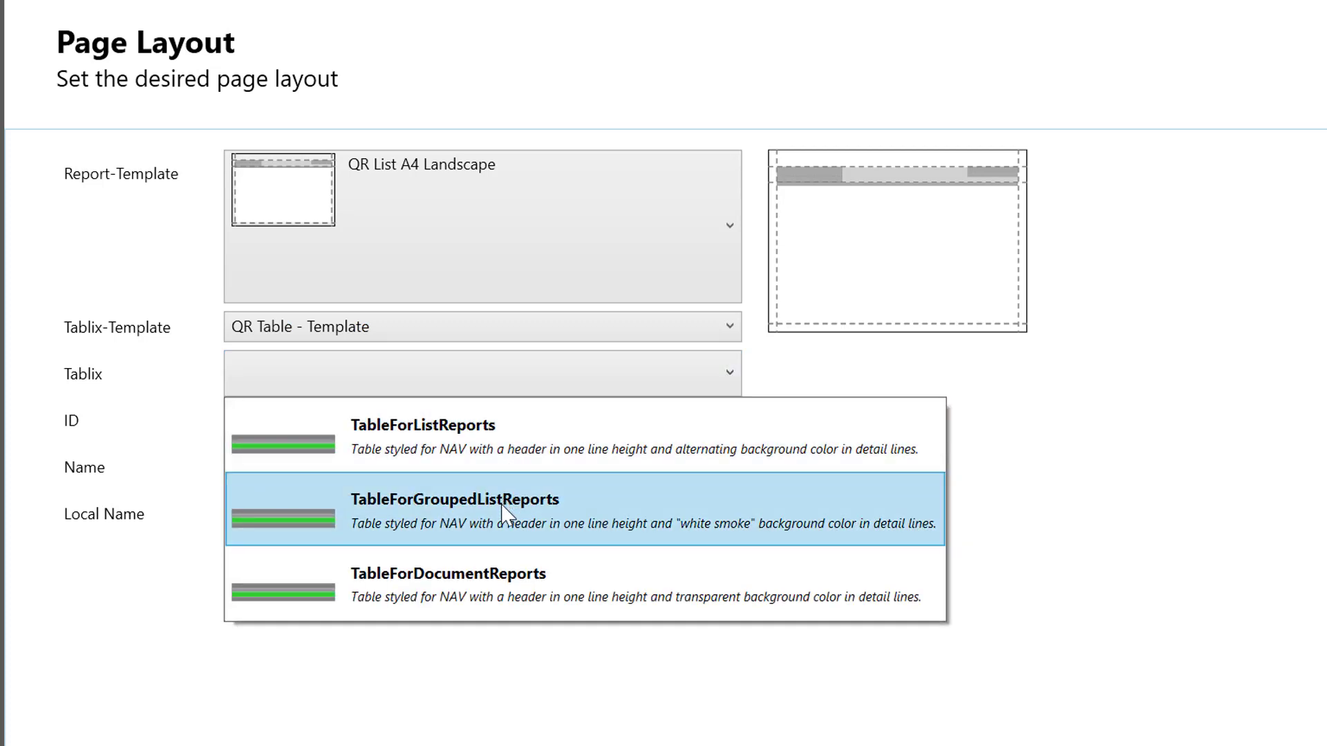
{"action": "left_click", "coordinate": [507, 515]}
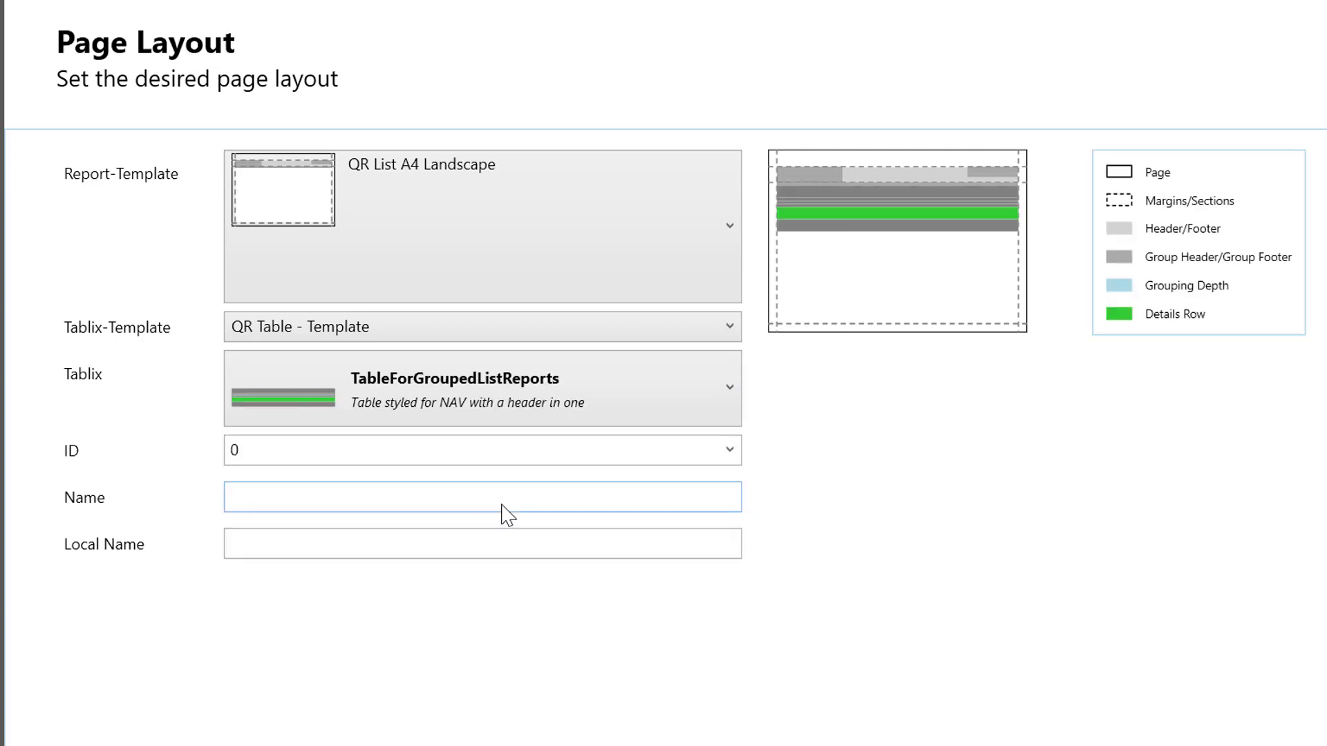
Assign the report ID 50001 and name it "Customer Sales by Salesperson".
{"action": "left_click", "coordinate": [730, 450]}
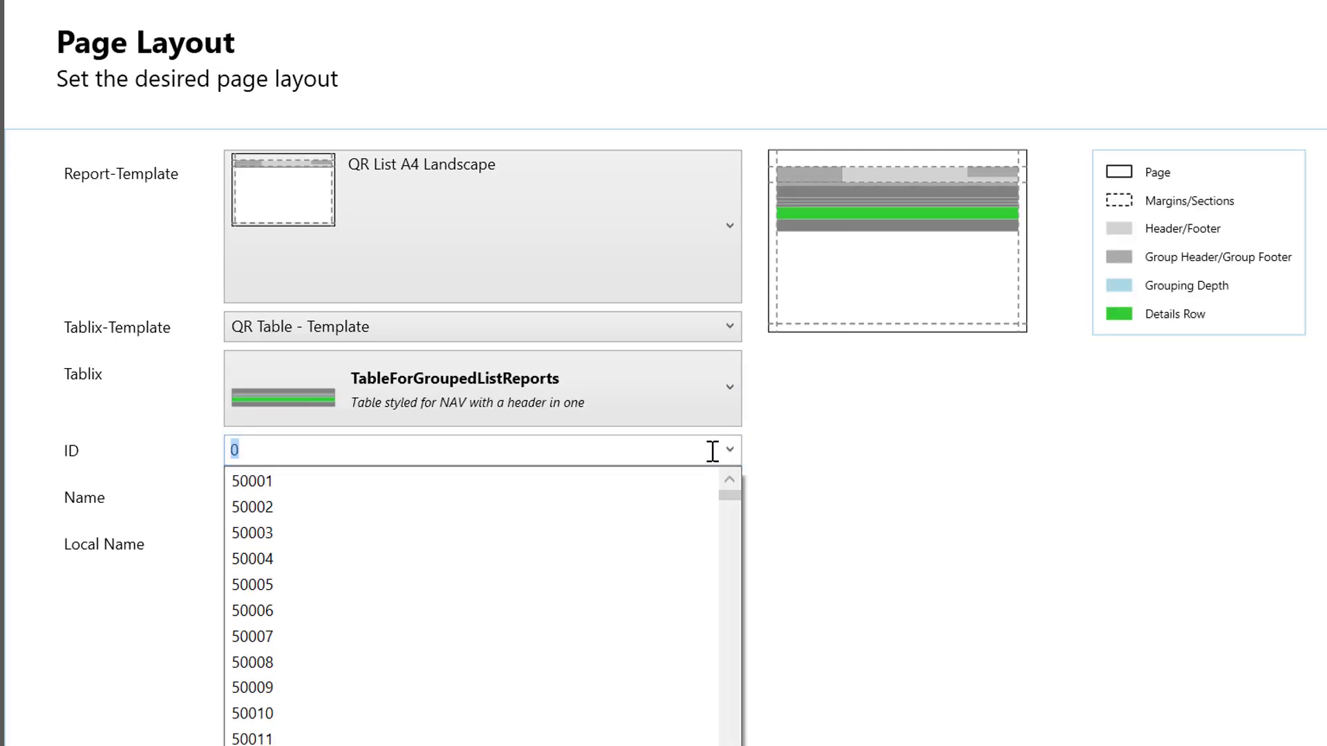
{"action": "left_click", "coordinate": [477, 481]}
{"action": "left_click", "coordinate": [287, 499]}
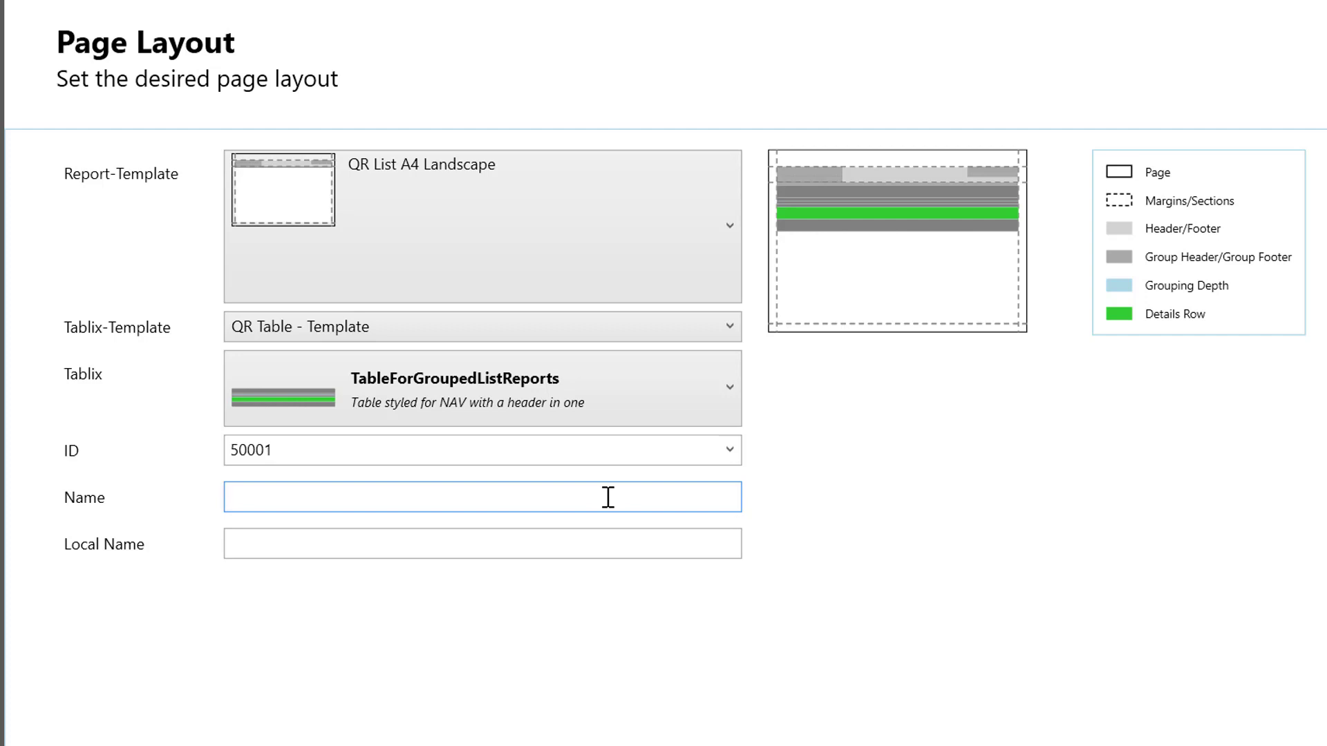
{"action": "type", "text": "Customer Sales by"}
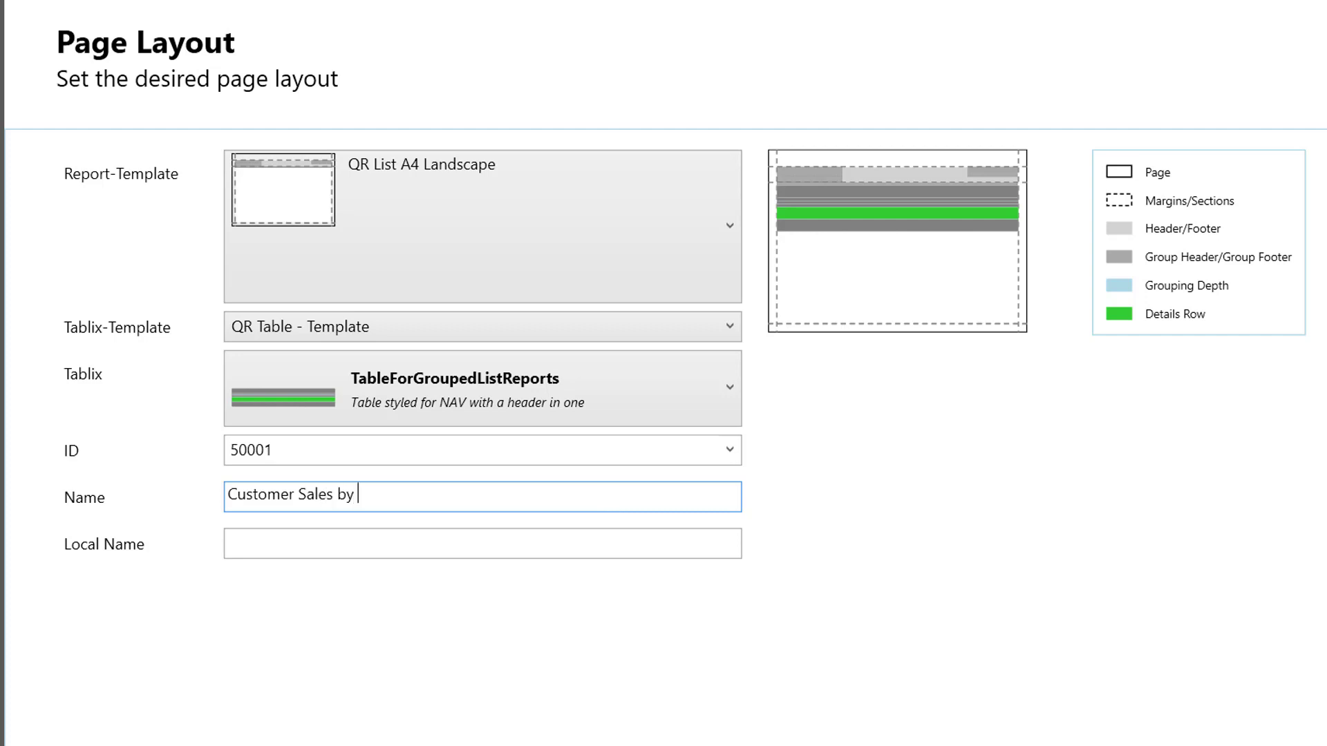
{"action": "type", "text": " Salesperson"}
{"action": "key", "text": "Tab"}
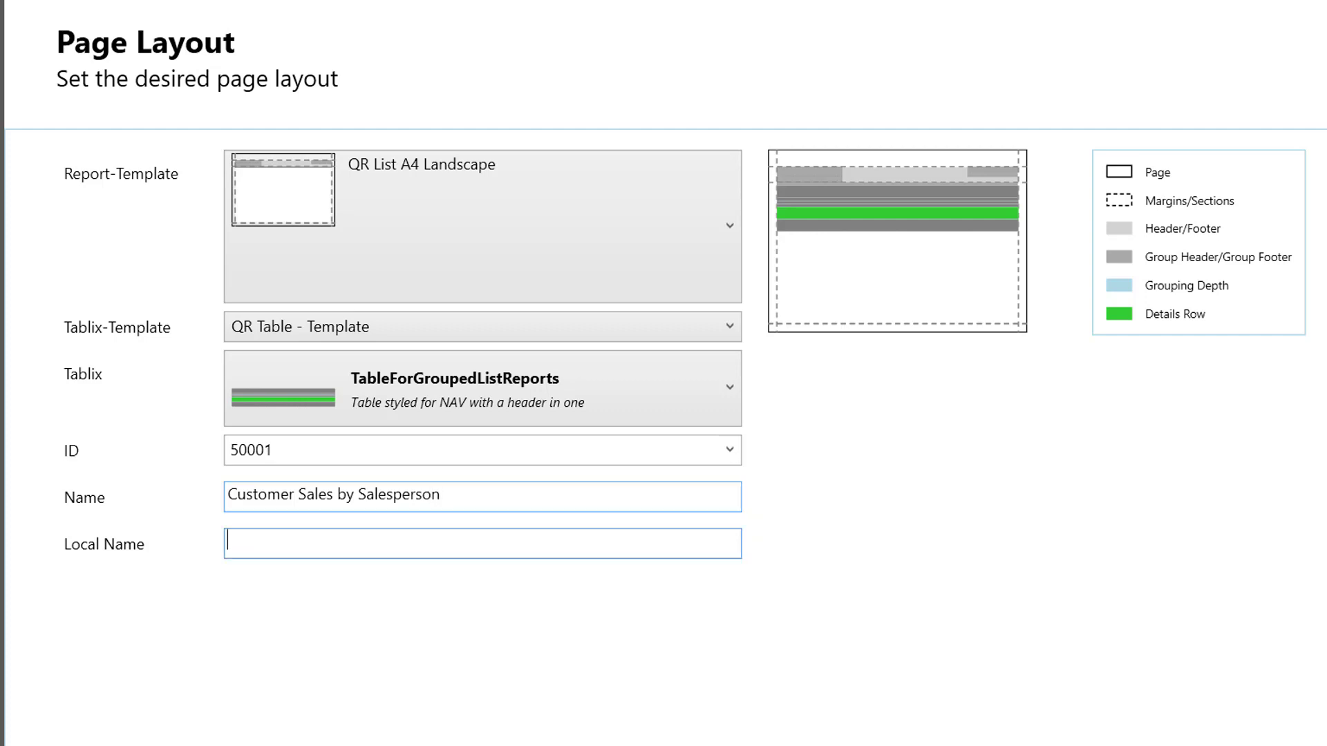
Set the local name to "Debitoren Verkäufe nach Verkäufer" and continue to the table selection.
{"action": "type", "text": "Debitoren Ver"}
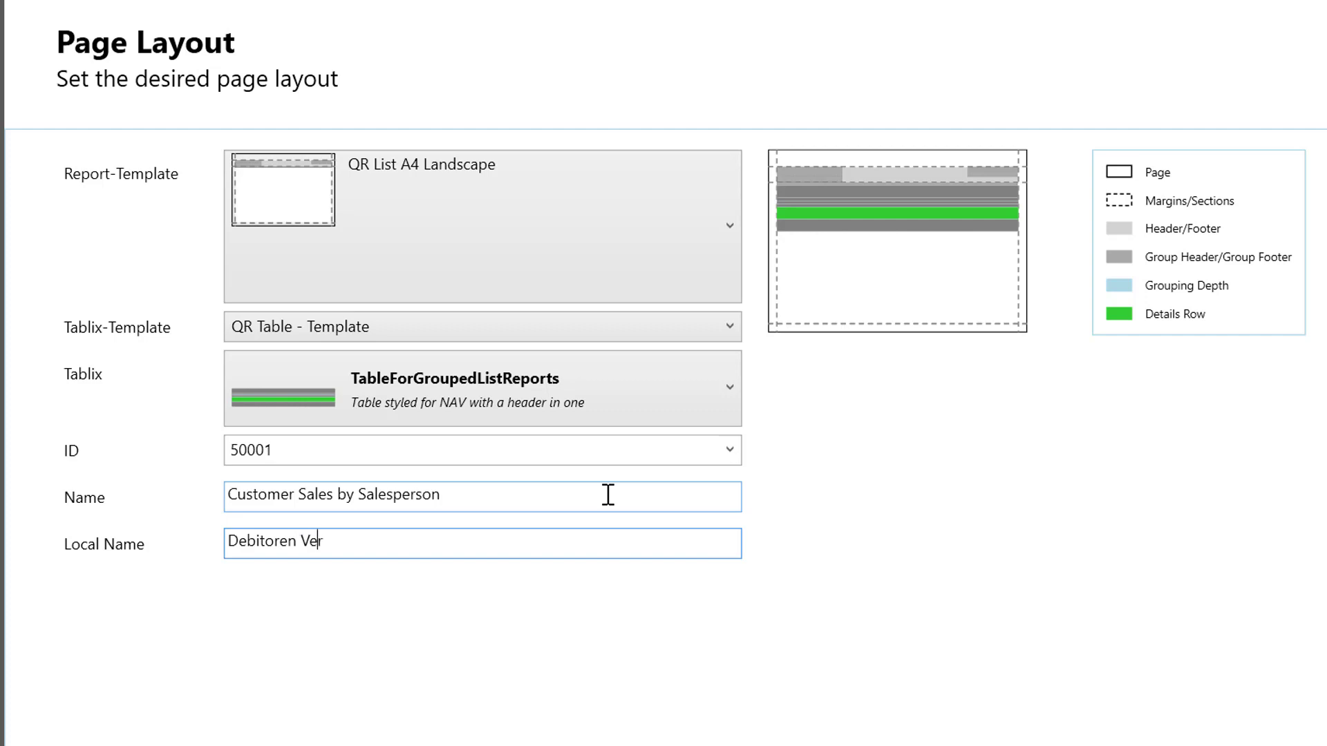
{"action": "type", "text": "käufe nach Verkaü"}
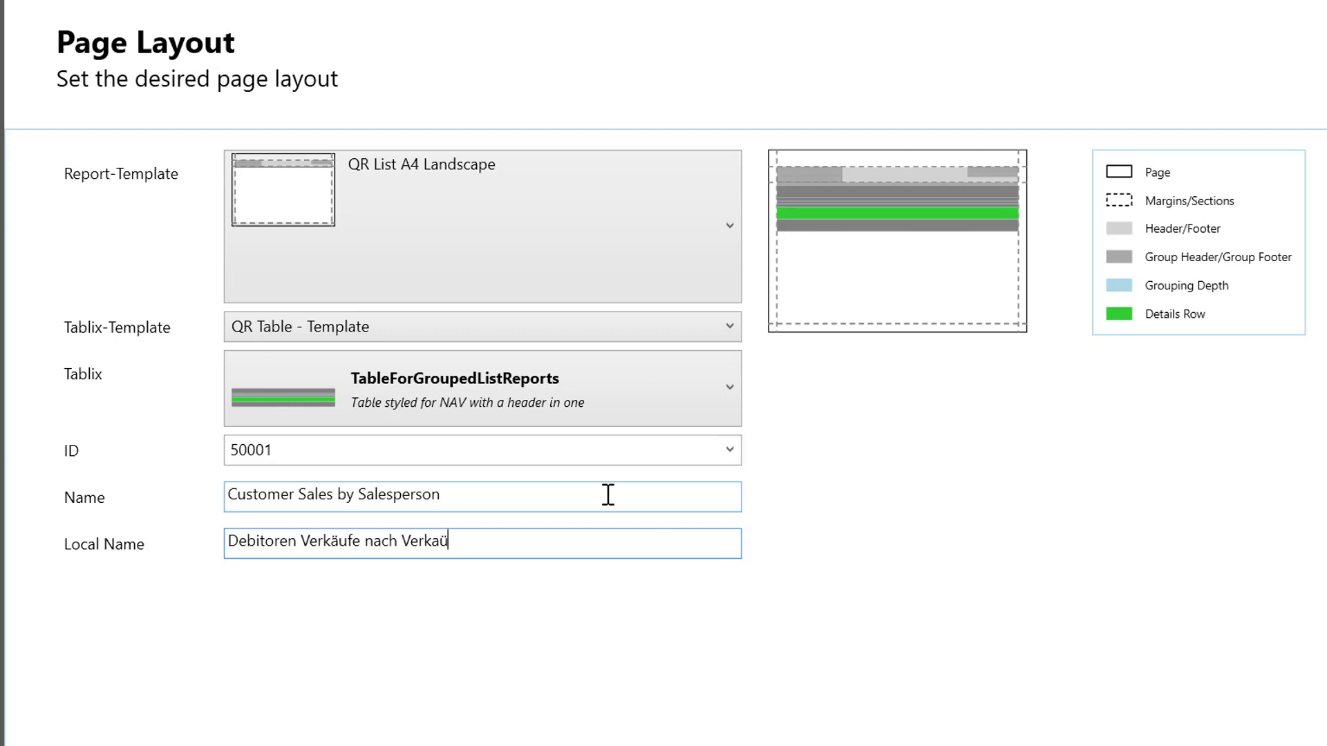
{"action": "key", "text": "BackSpace"}
{"action": "key", "text": "BackSpace"}
{"action": "type", "text": "äufer"}
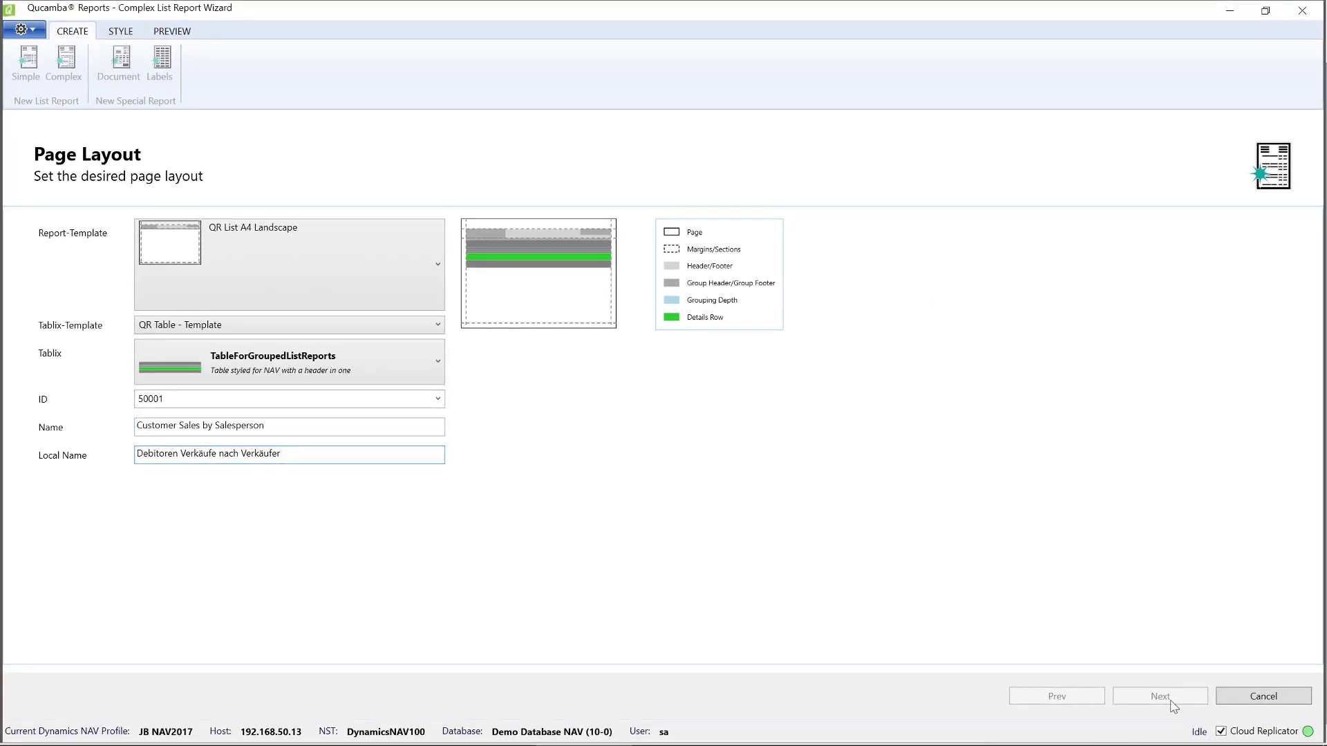
{"action": "key", "text": "Tab"}
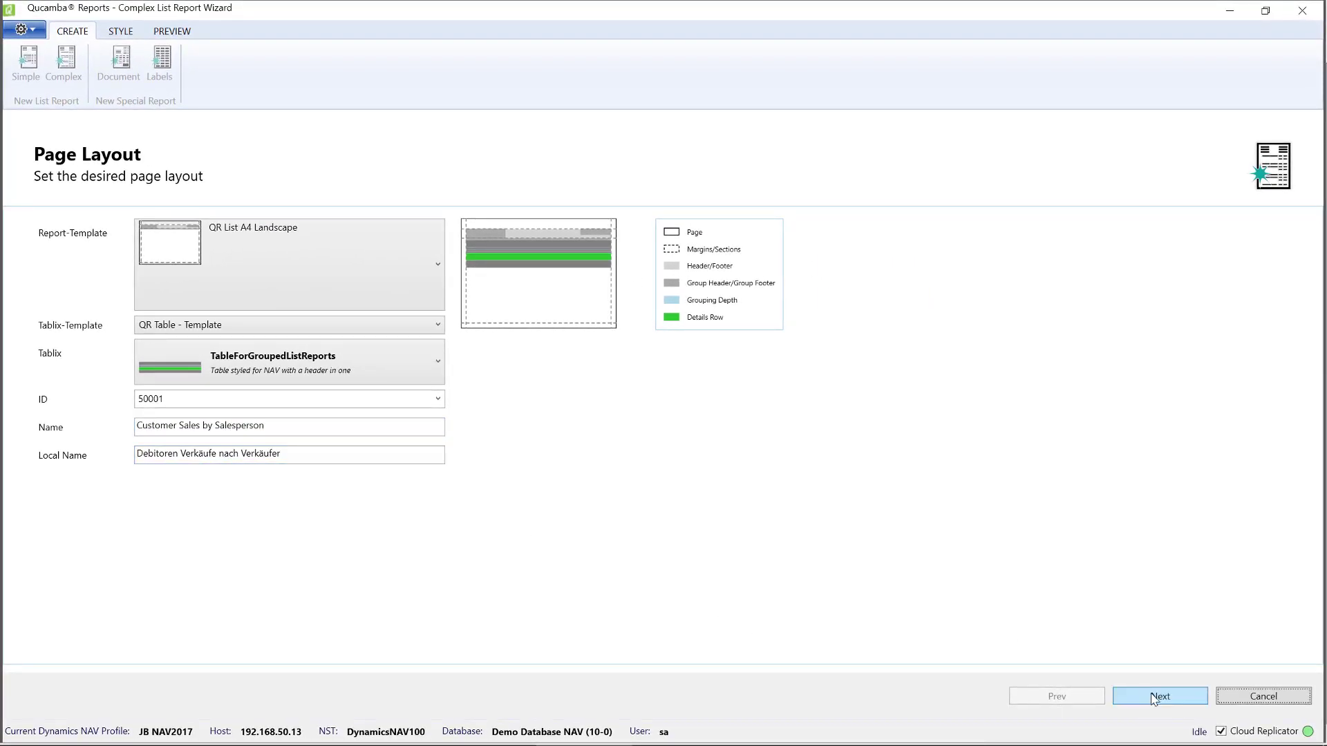
{"action": "left_click", "coordinate": [1159, 697]}
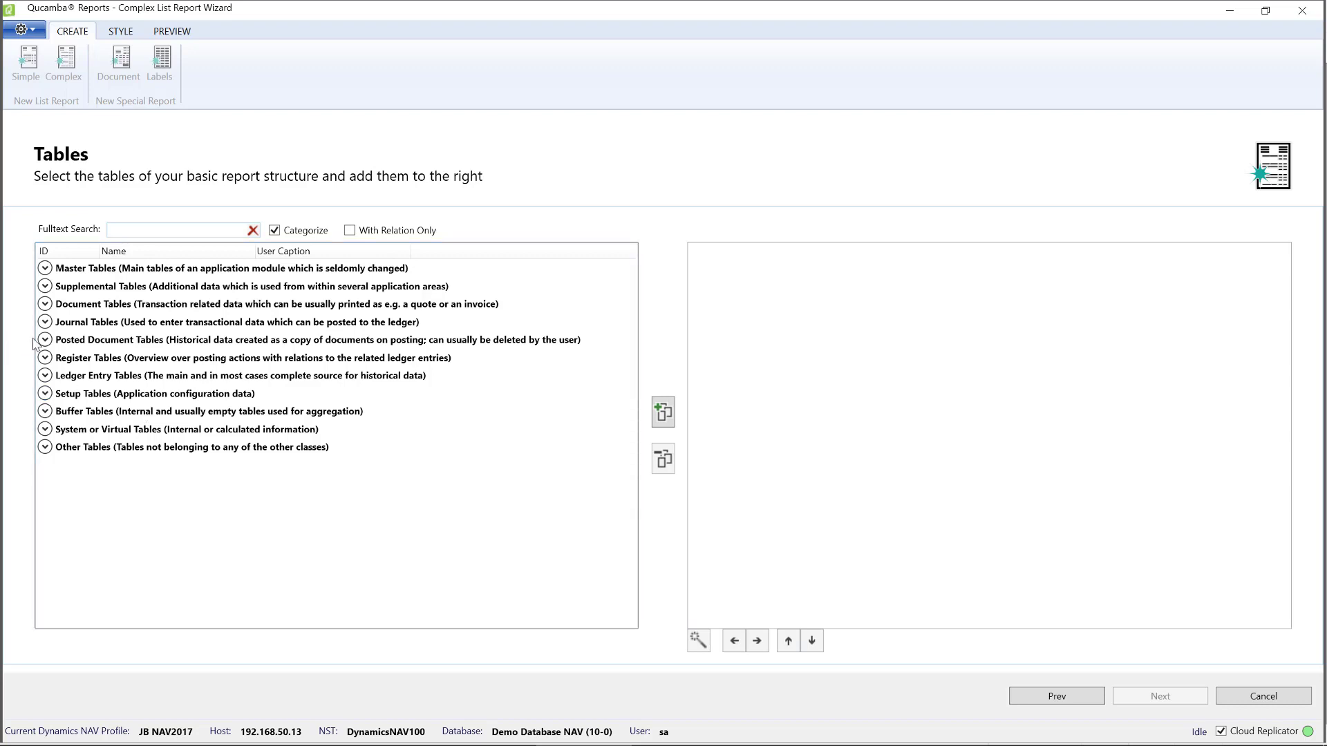
Add table 21 Cust. Ledger Entry from the Ledger Entry Tables category to the report and continue to its data items.
{"action": "left_click", "coordinate": [45, 375]}
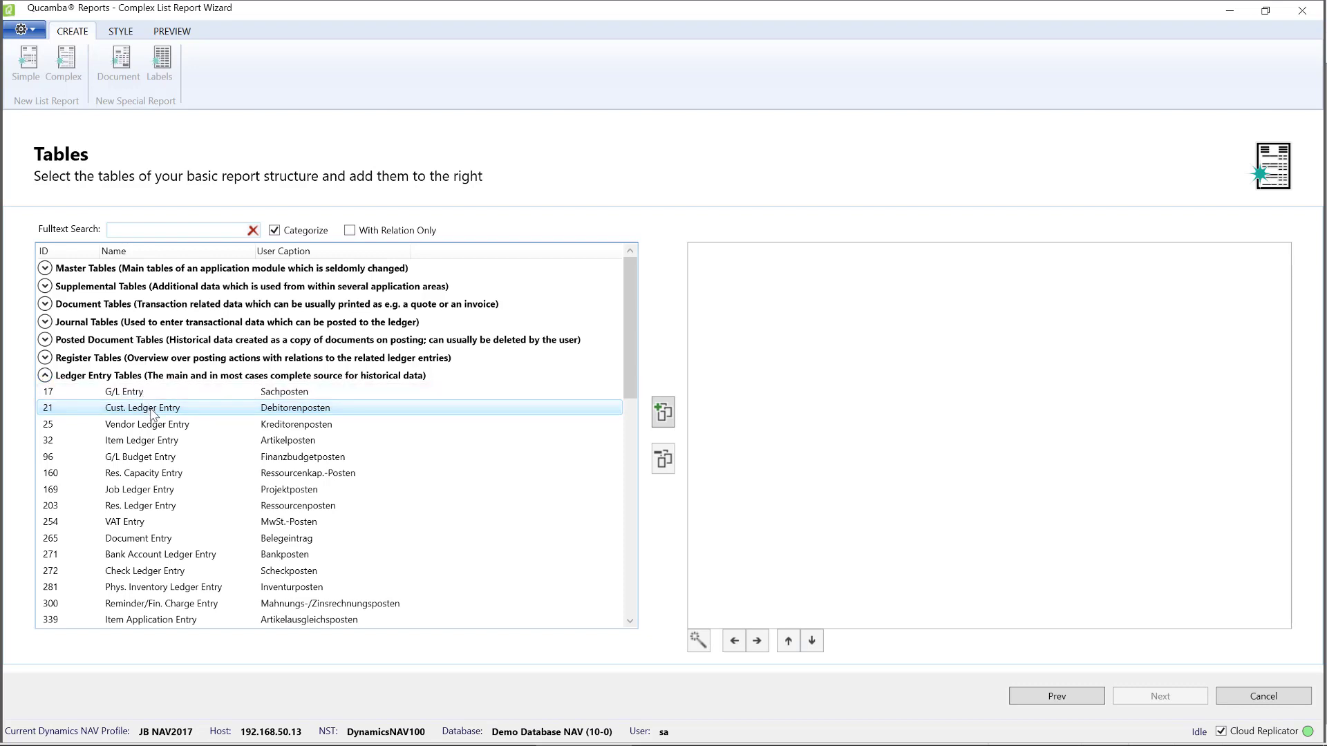
{"action": "mouse_move", "coordinate": [311, 417]}
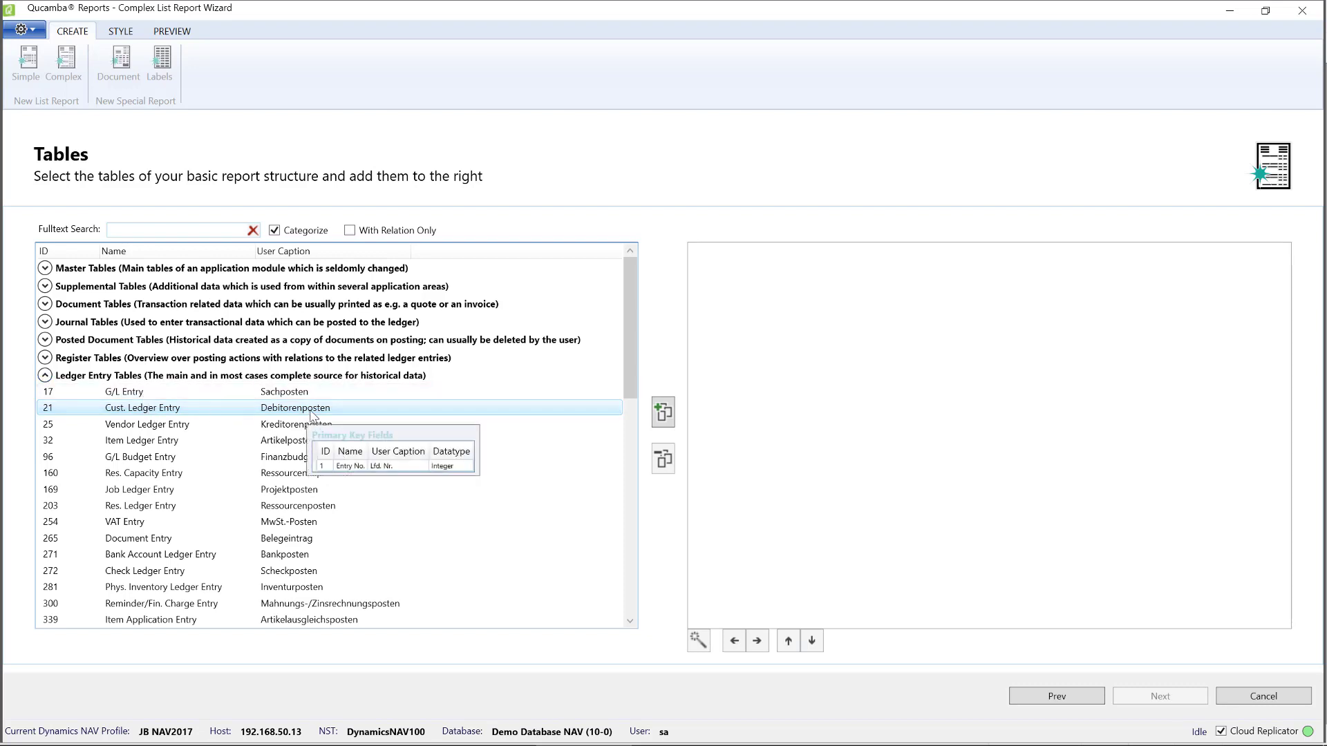
{"action": "double_click", "coordinate": [198, 410]}
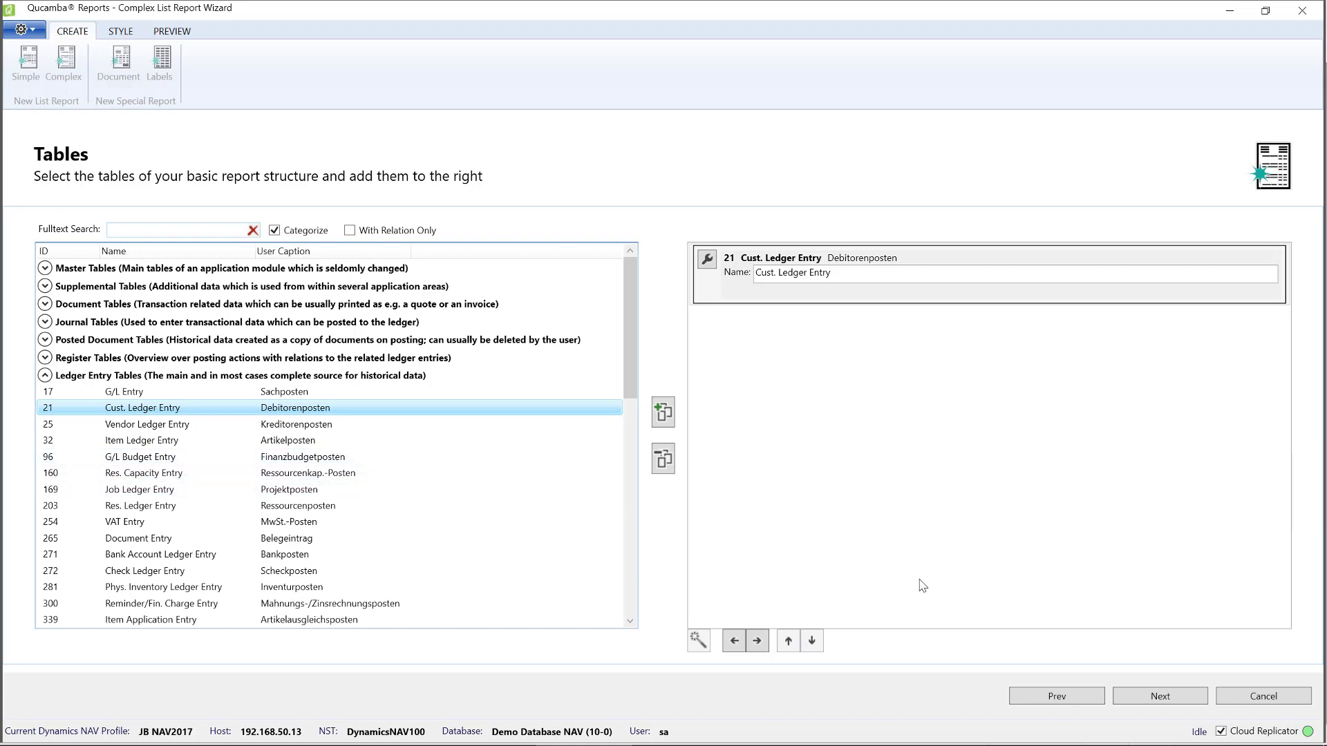
{"action": "left_click", "coordinate": [1185, 701]}
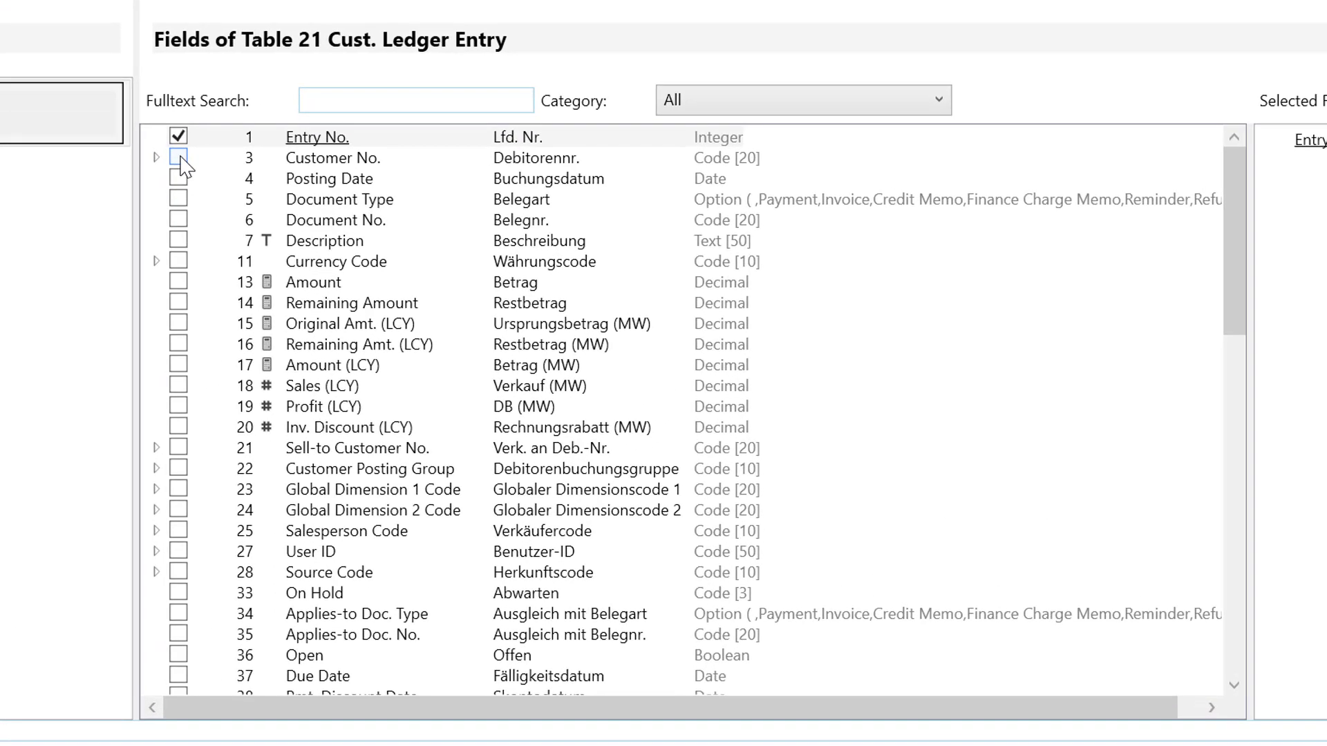
Include the Customer No., Posting Date, Document Type, Document No. and Description fields of Cust. Ledger Entry.
{"action": "left_click", "coordinate": [480, 316]}
{"action": "left_click", "coordinate": [181, 178]}
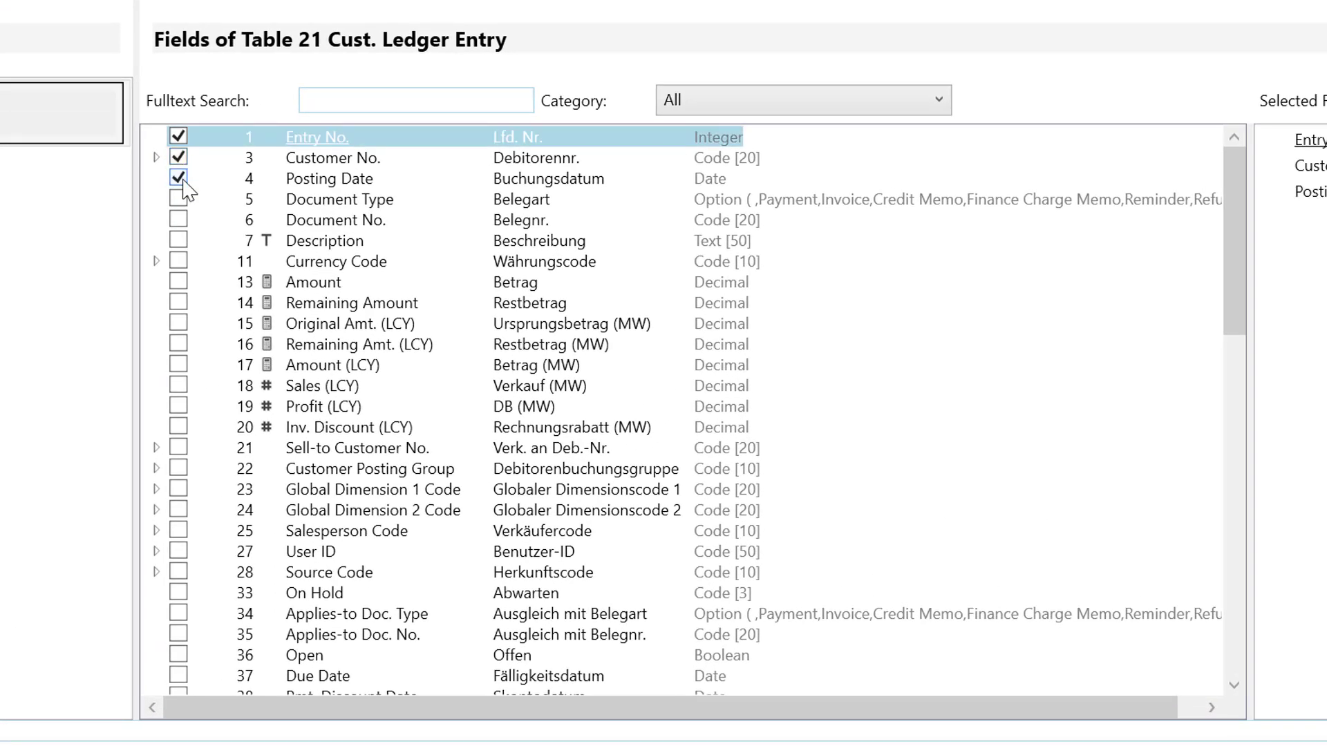
{"action": "left_click", "coordinate": [179, 200]}
{"action": "left_click", "coordinate": [179, 220]}
{"action": "left_click", "coordinate": [179, 240]}
Include the Amount (LCY), Sales (LCY) and Profit (LCY) fields in the report.
{"action": "mouse_move", "coordinate": [199, 343]}
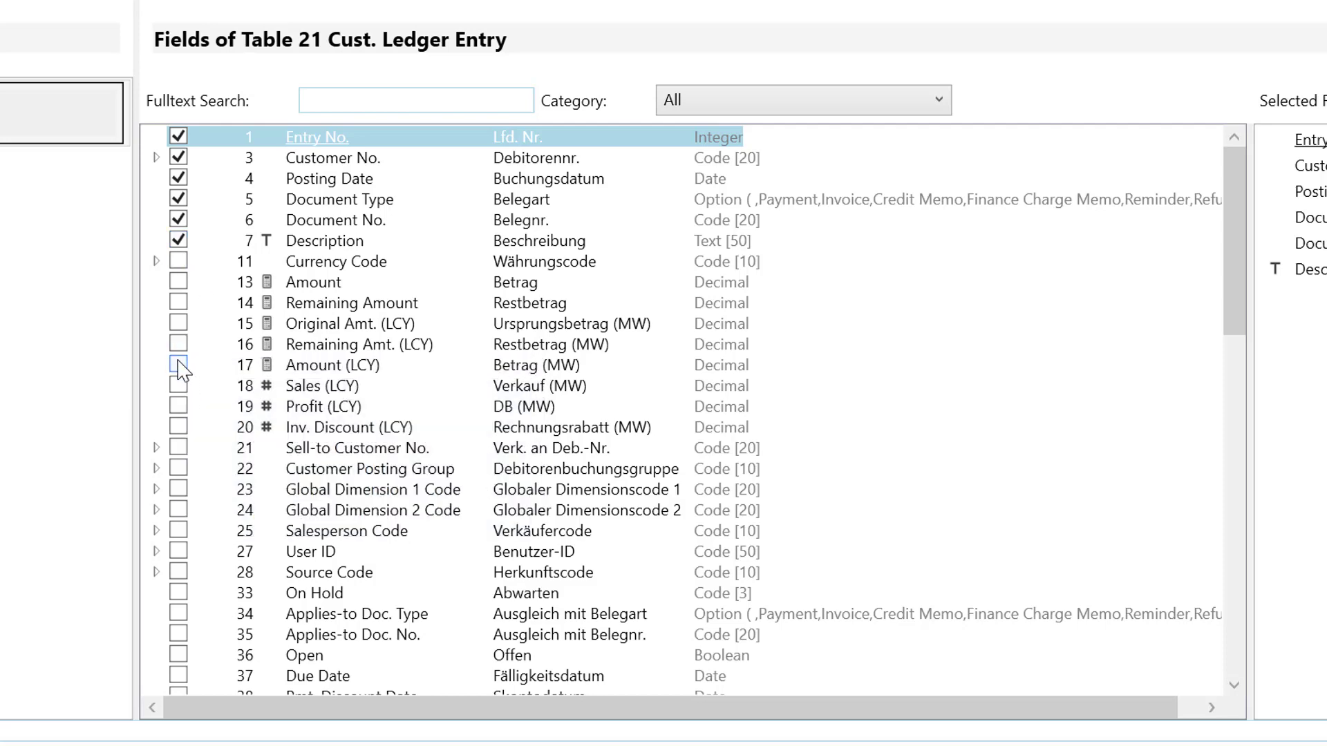
{"action": "left_click", "coordinate": [178, 364]}
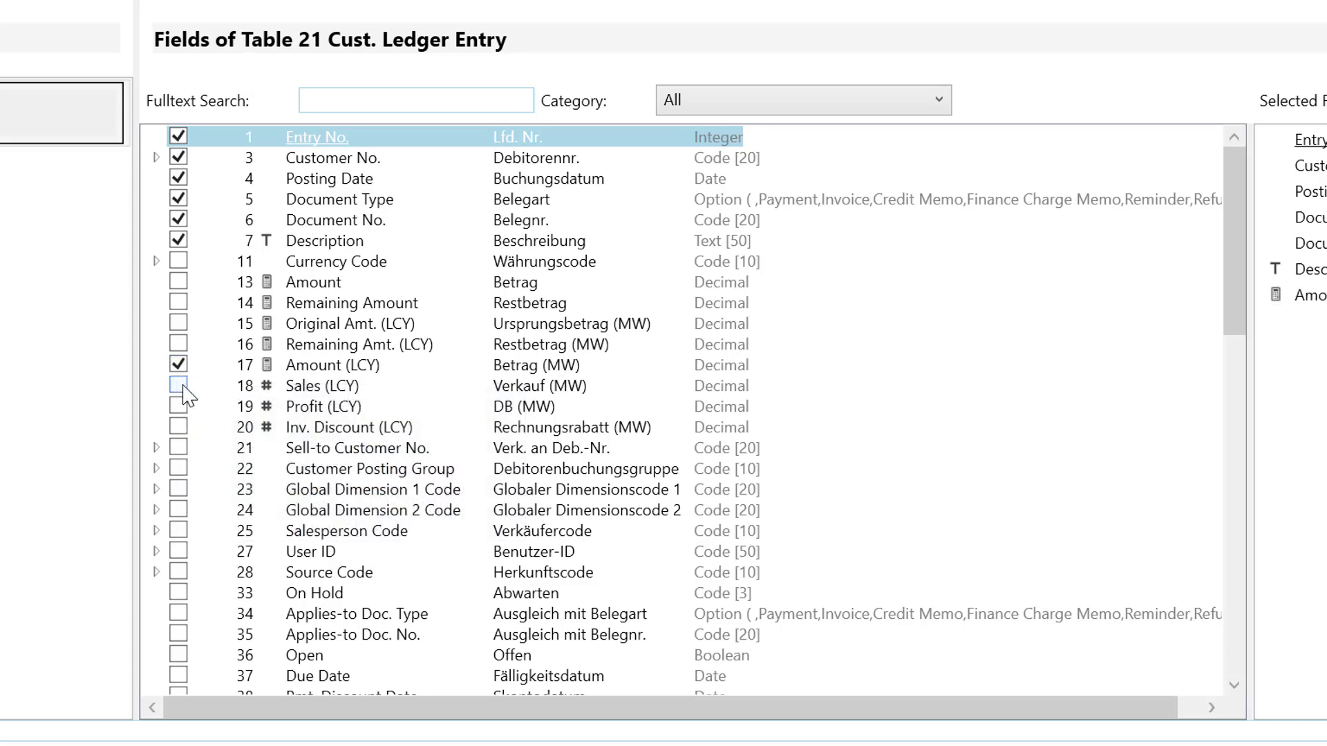
{"action": "left_click", "coordinate": [181, 386]}
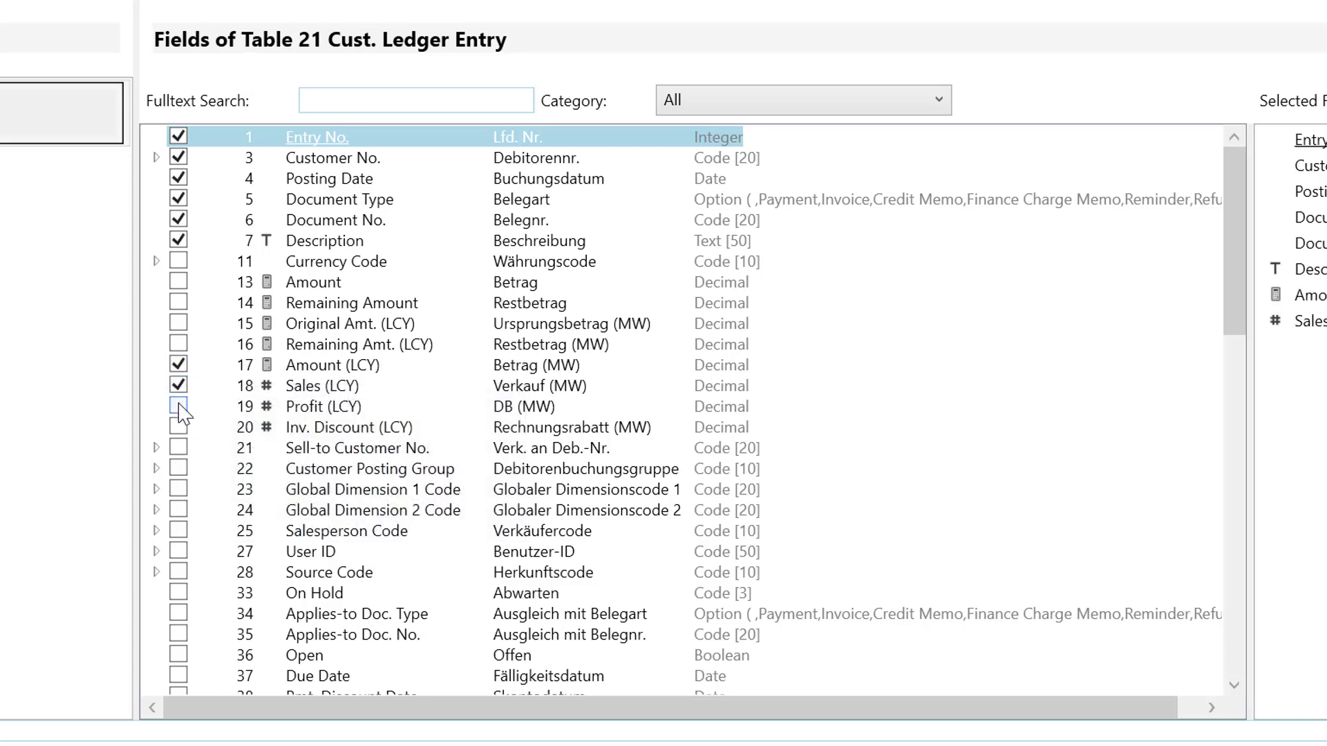
{"action": "left_click", "coordinate": [178, 407]}
Include the Salesperson Code field and the Name field from its related Salesperson/Purchaser table.
{"action": "left_click", "coordinate": [179, 531]}
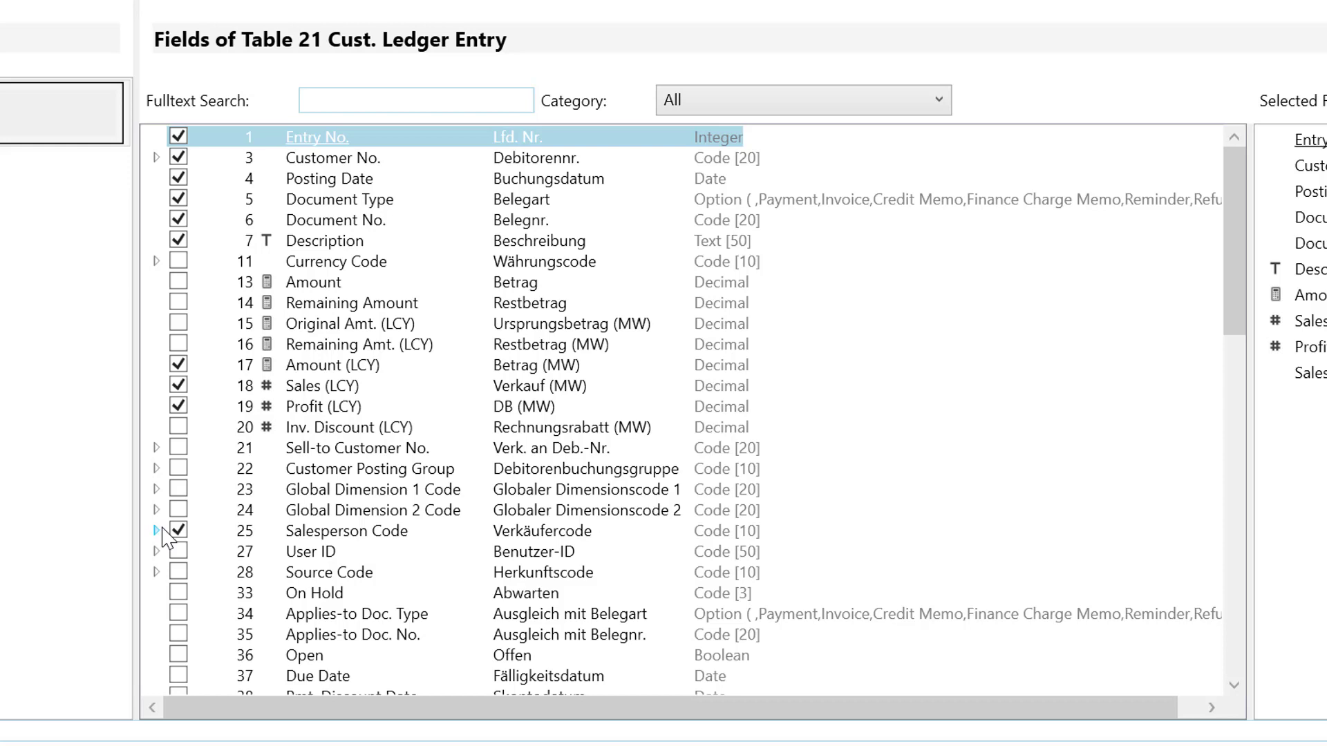
{"action": "left_click", "coordinate": [156, 531]}
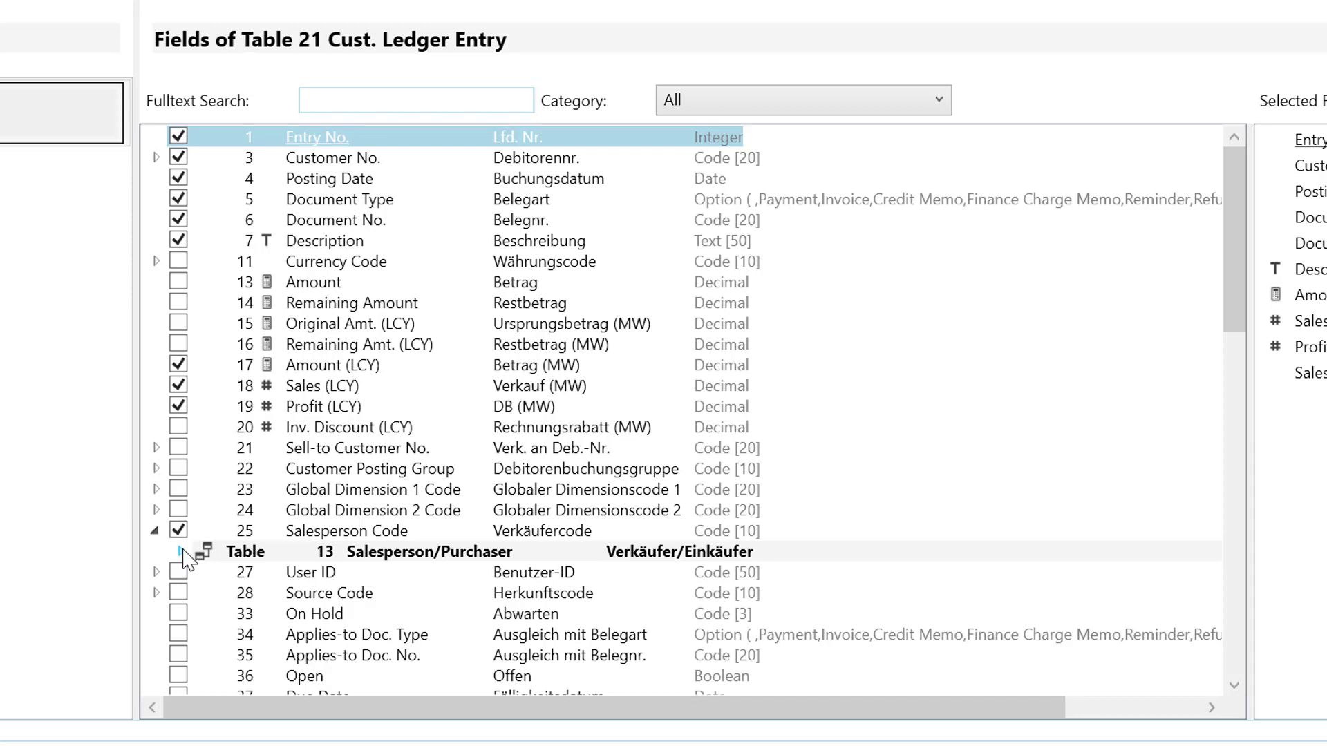
{"action": "left_click", "coordinate": [180, 552]}
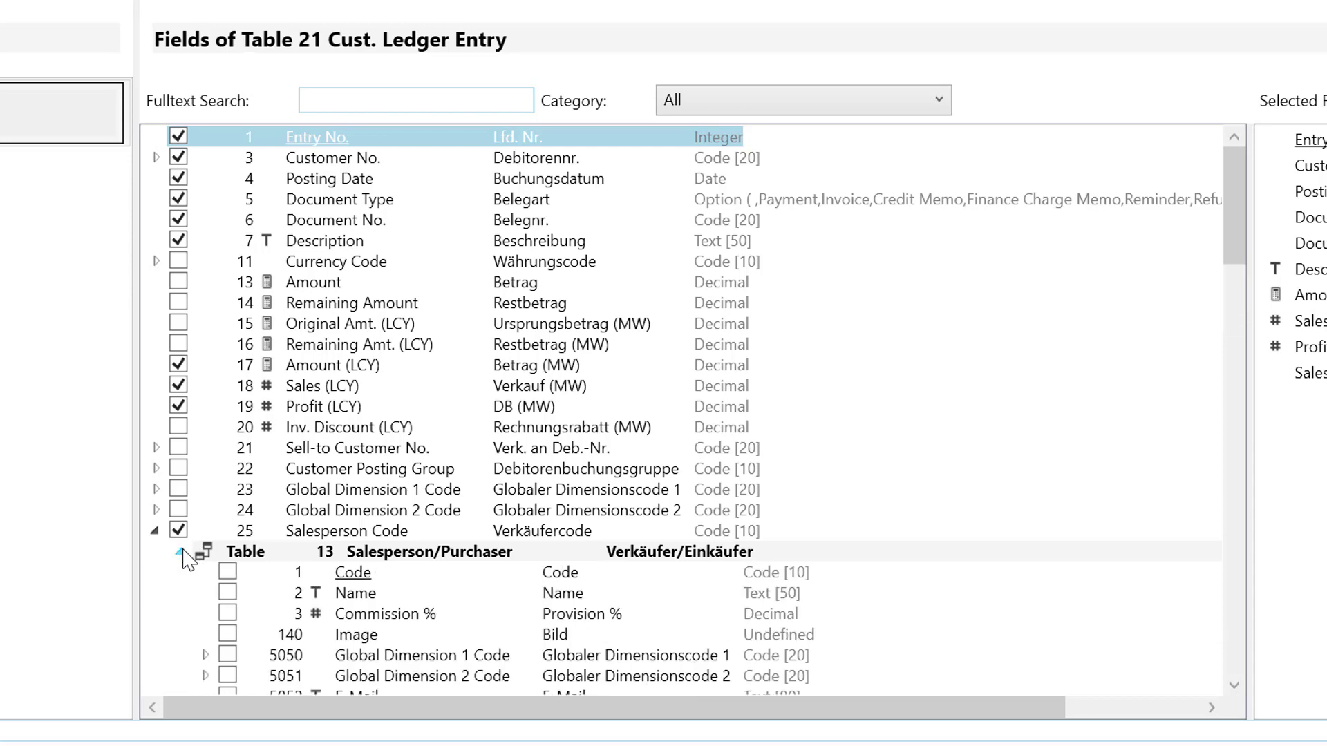
{"action": "left_click", "coordinate": [228, 593]}
Include Name and Country/Region Code from the Customer table related to Customer No., collapse the related tables and continue to the next wizard page.
{"action": "left_click", "coordinate": [156, 158]}
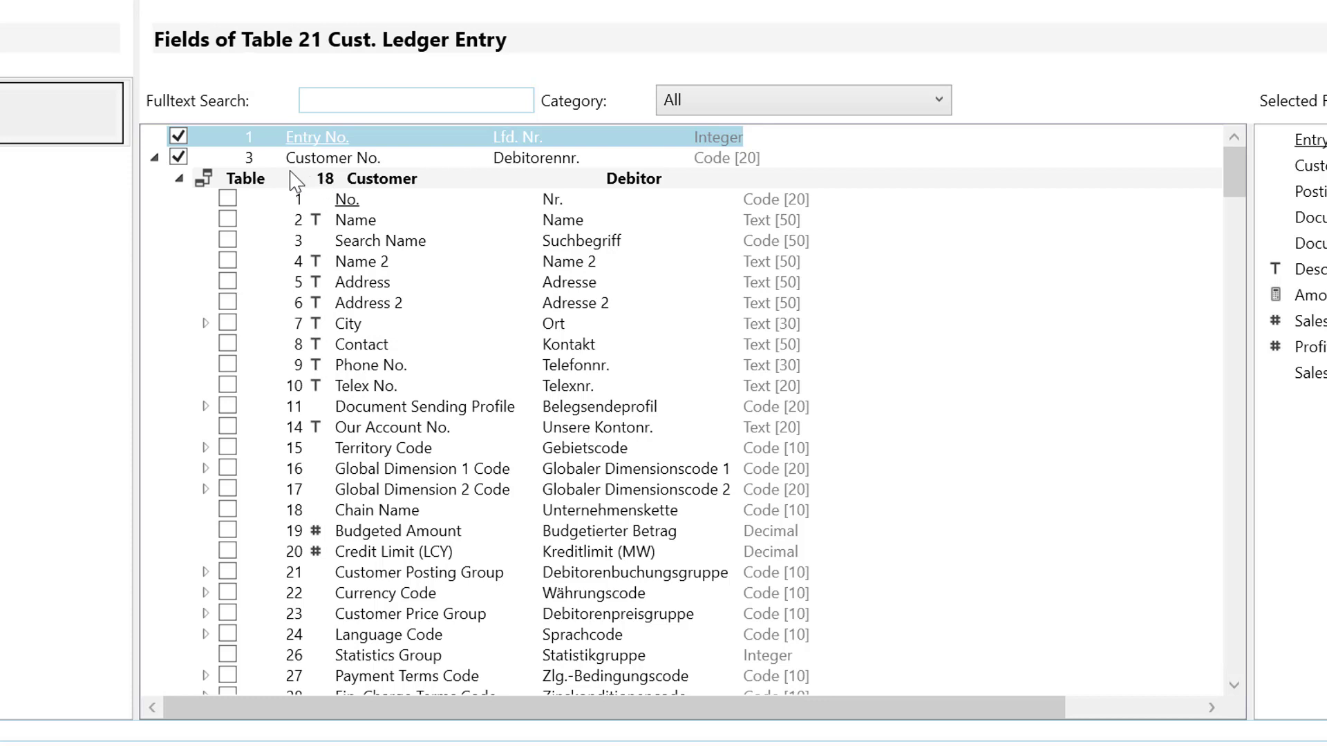
{"action": "left_click", "coordinate": [228, 220]}
{"action": "scroll", "coordinate": [364, 441], "scroll_direction": "down", "scroll_amount": 2}
{"action": "scroll", "coordinate": [369, 446], "scroll_direction": "down", "scroll_amount": 2}
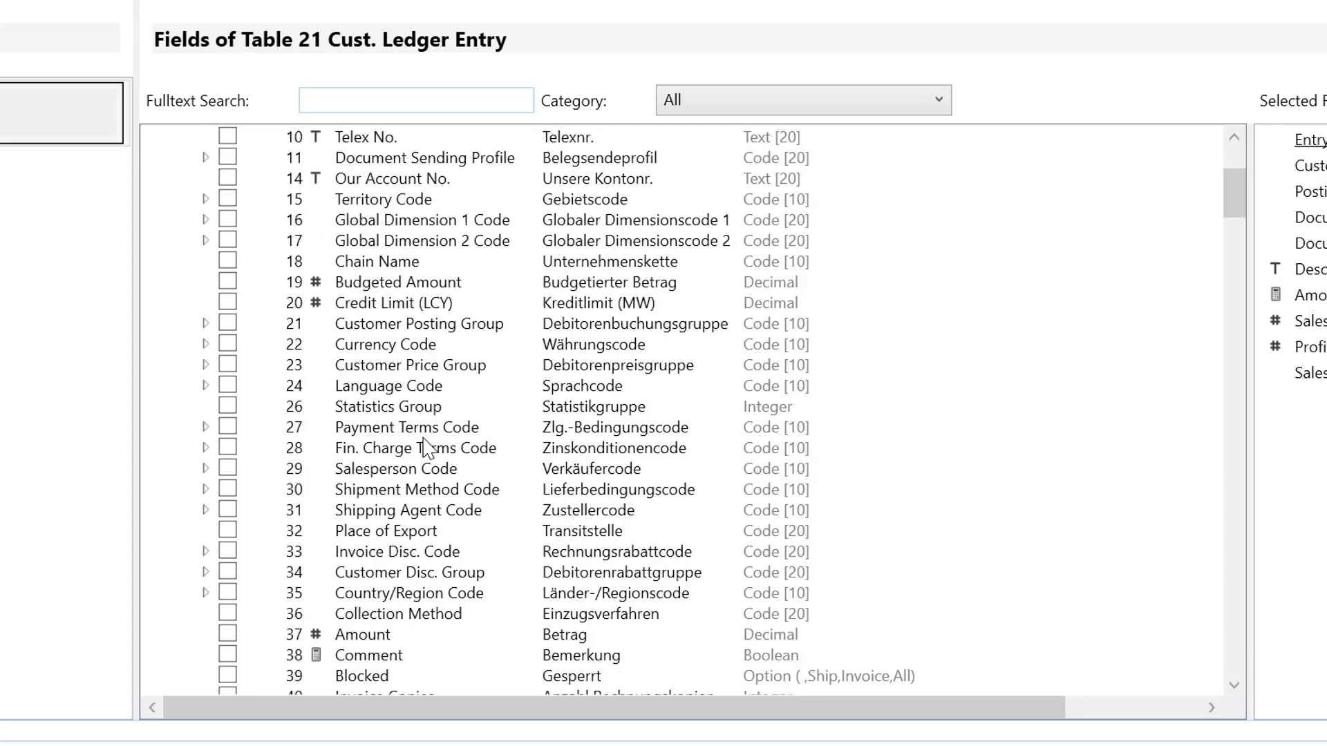
{"action": "left_click", "coordinate": [227, 594]}
{"action": "scroll", "coordinate": [280, 560], "scroll_direction": "up", "scroll_amount": 5}
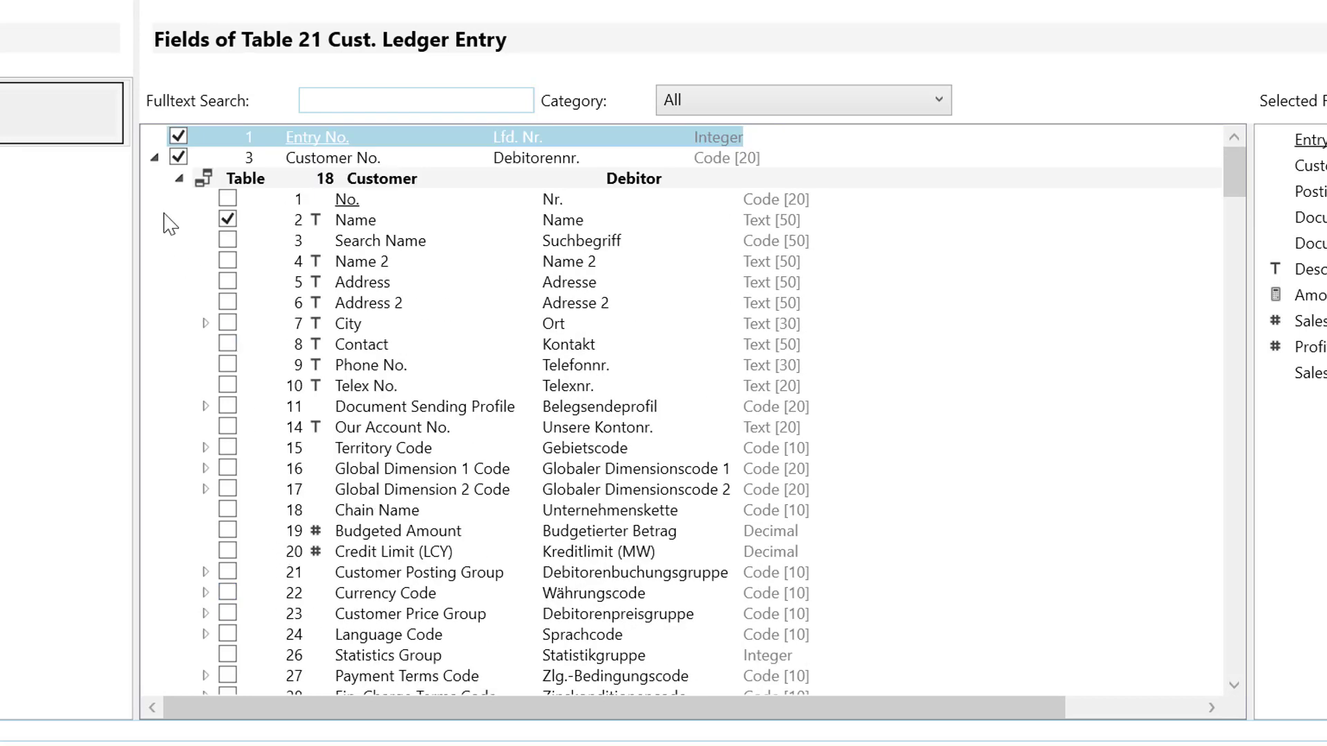
{"action": "left_click", "coordinate": [155, 158]}
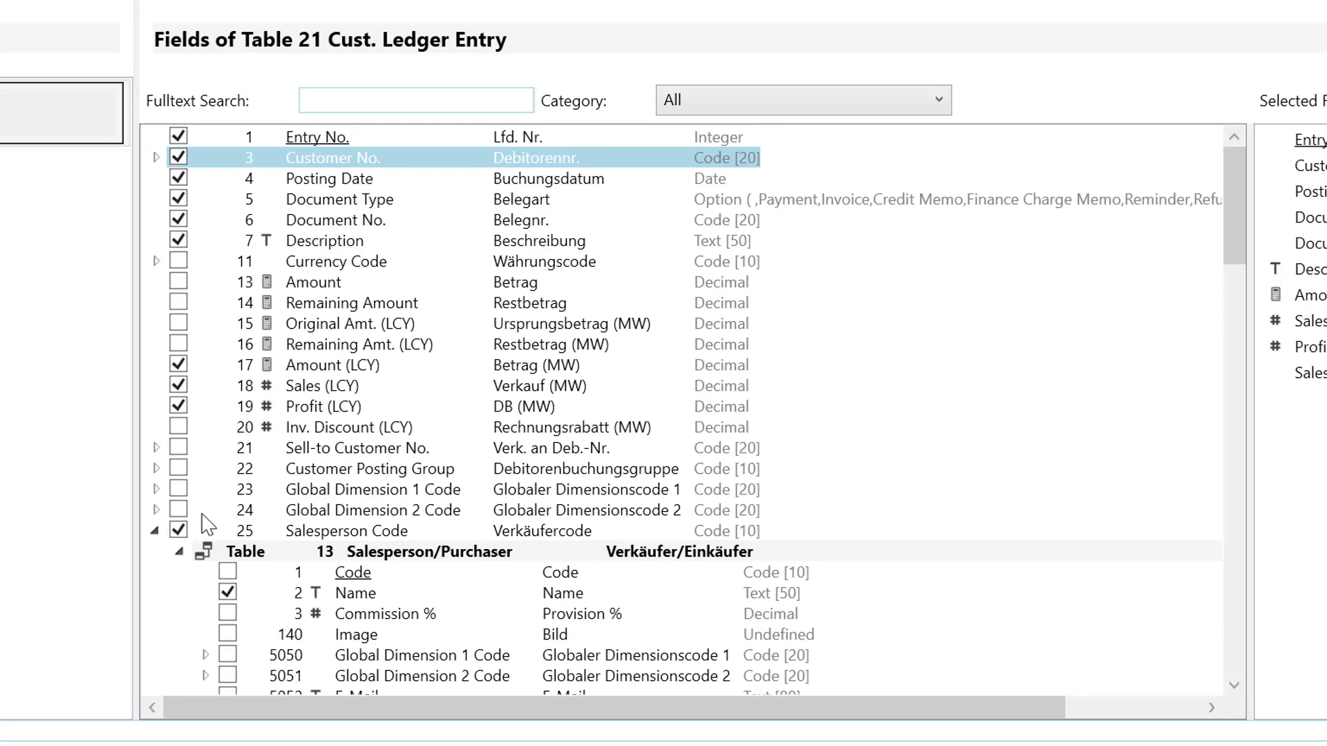
{"action": "left_click", "coordinate": [155, 531]}
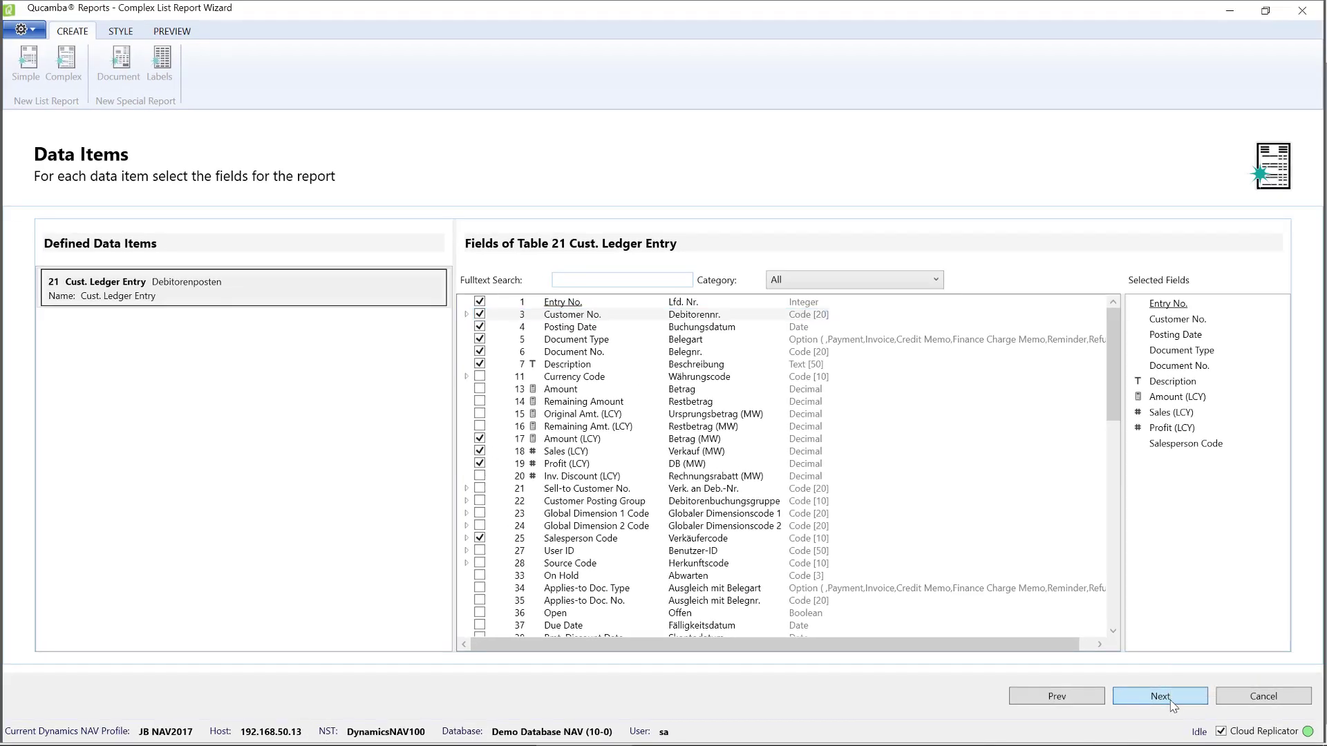
{"action": "left_click", "coordinate": [1160, 697]}
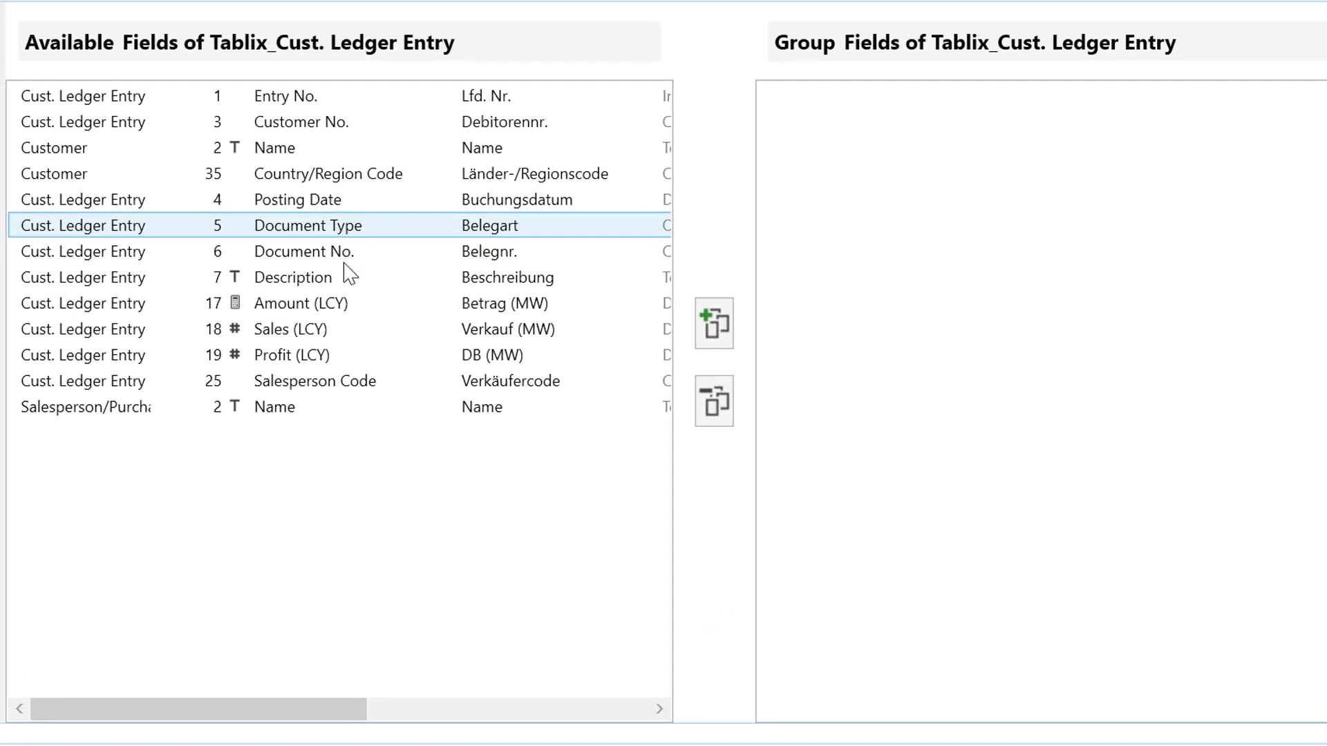
Group the tablix by Salesperson Code, Country/Region Code, Customer No. and Document Type, in that order, and continue to the column selection.
{"action": "double_click", "coordinate": [373, 387]}
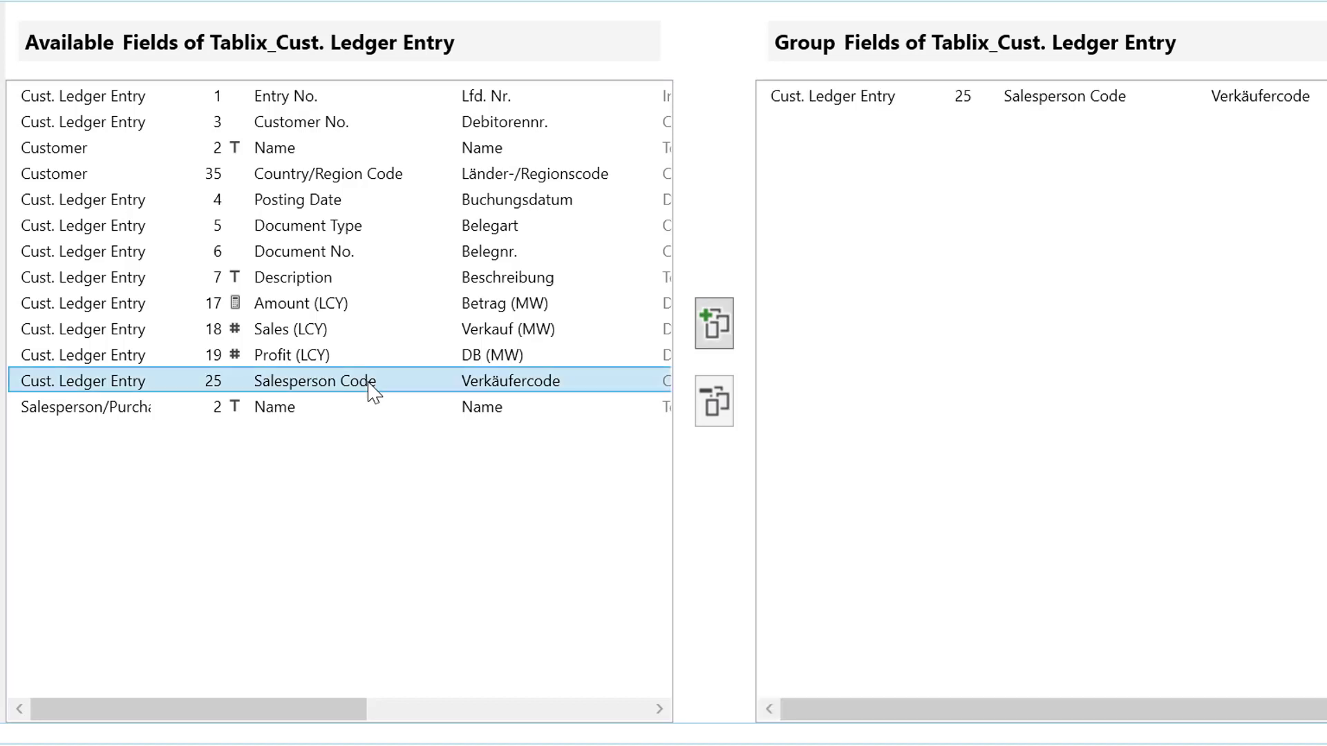
{"action": "left_click", "coordinate": [368, 175]}
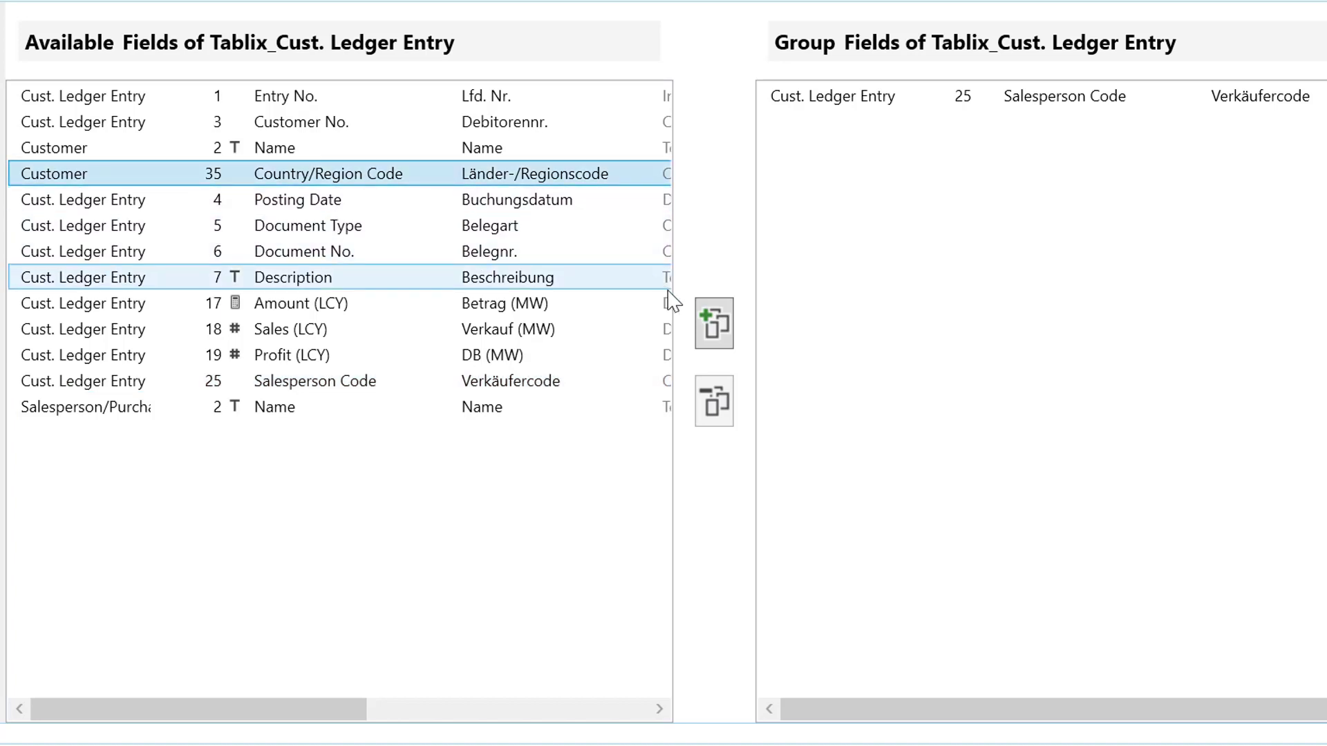
{"action": "left_click", "coordinate": [716, 329]}
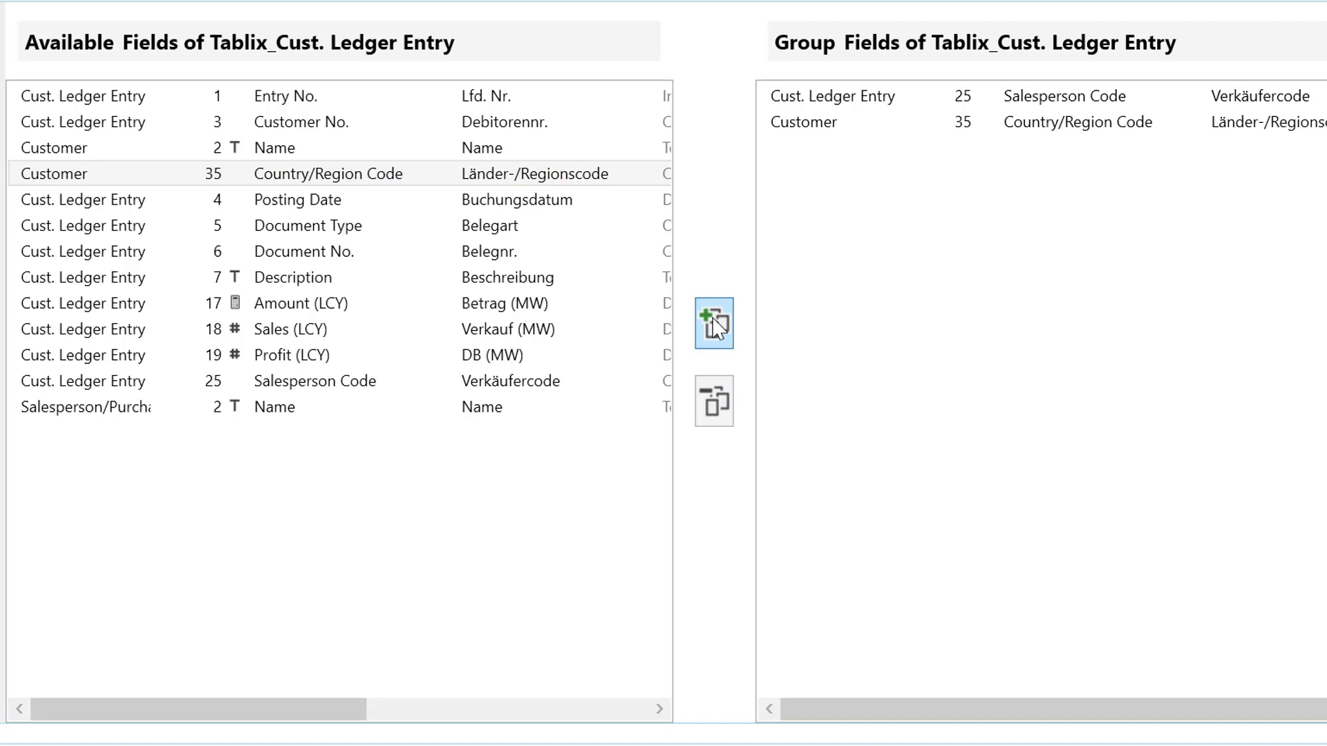
{"action": "double_click", "coordinate": [360, 123]}
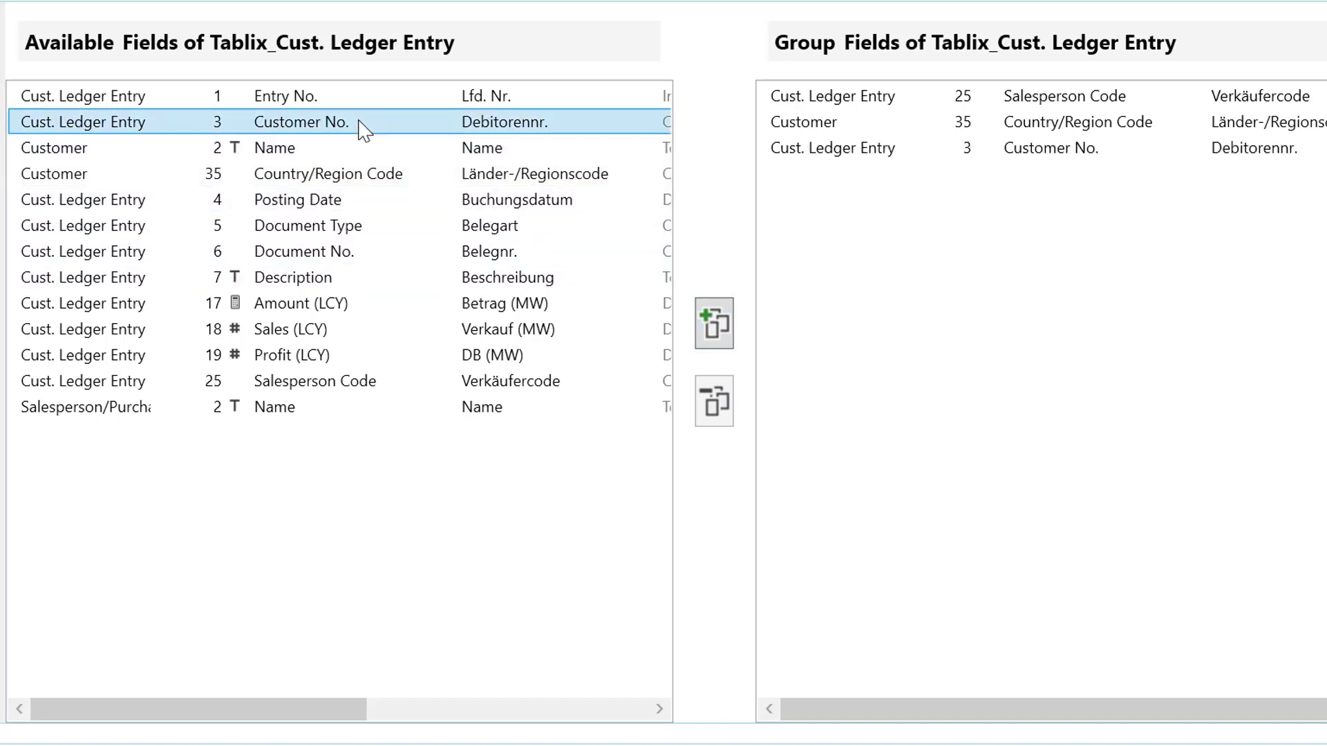
{"action": "double_click", "coordinate": [340, 228]}
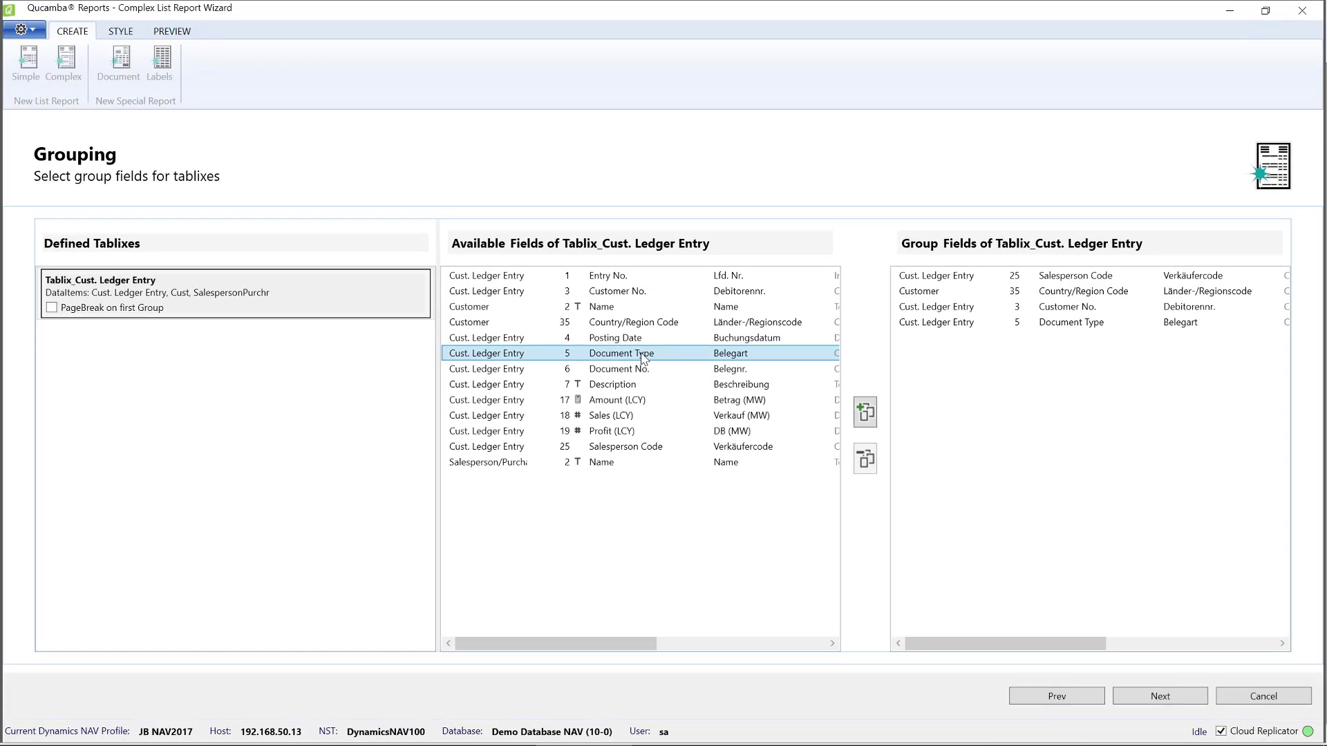
{"action": "left_click", "coordinate": [1182, 703]}
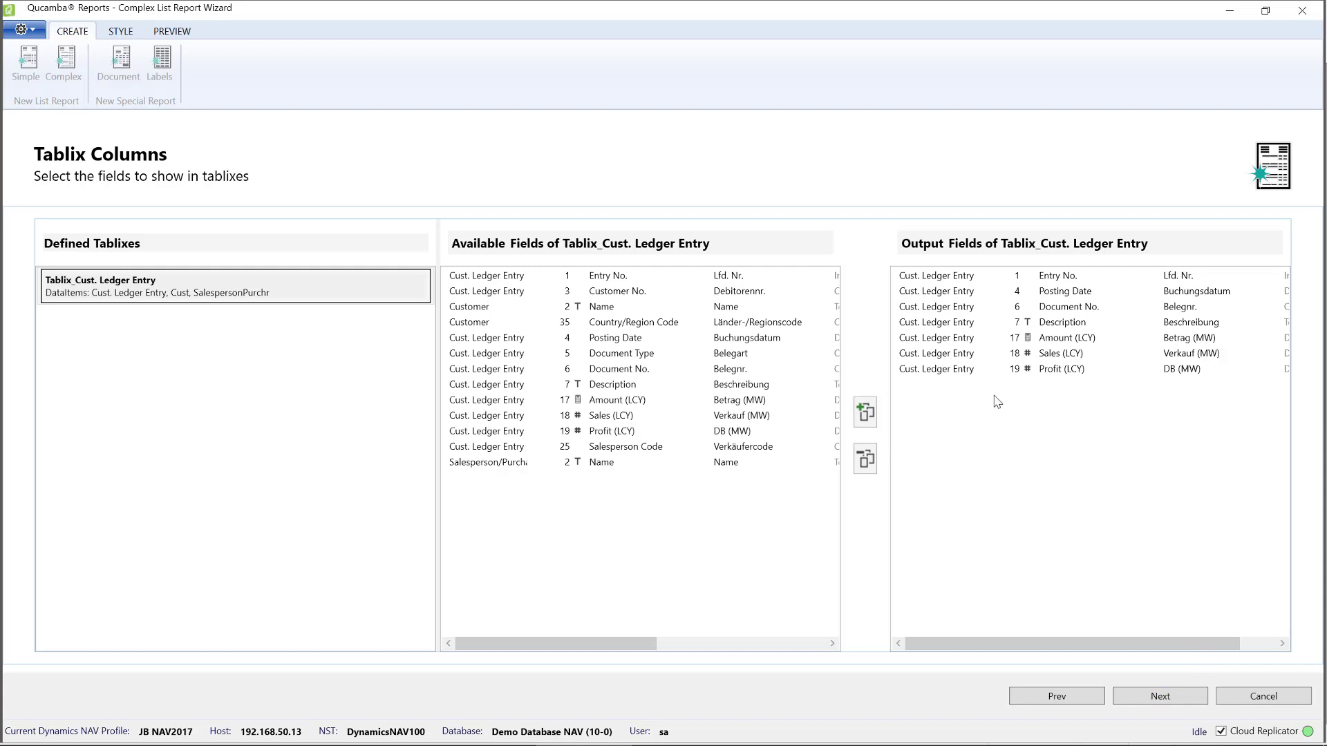
Remove Entry No. from the output fields, place Profit (LCY) directly before Amount (LCY) and continue to the totals.
{"action": "left_click", "coordinate": [985, 353]}
{"action": "left_click", "coordinate": [1002, 276]}
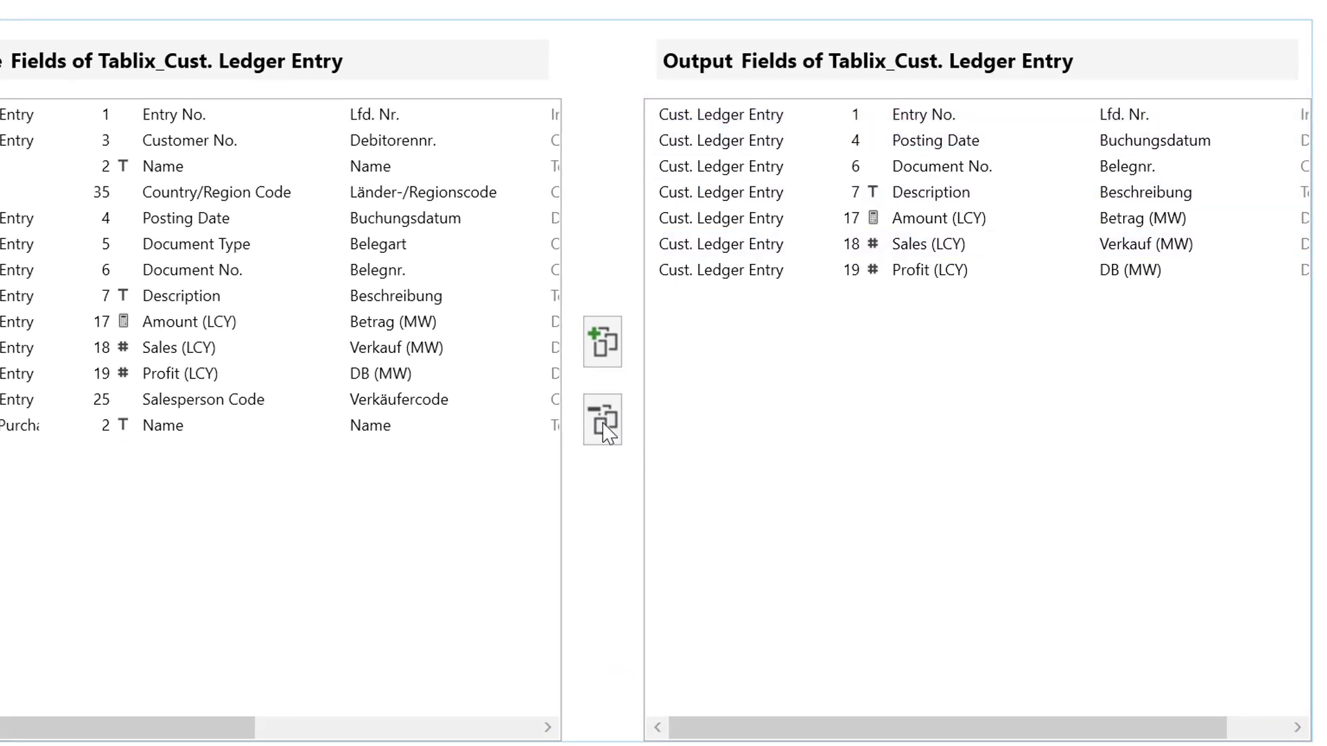
{"action": "left_click", "coordinate": [806, 125]}
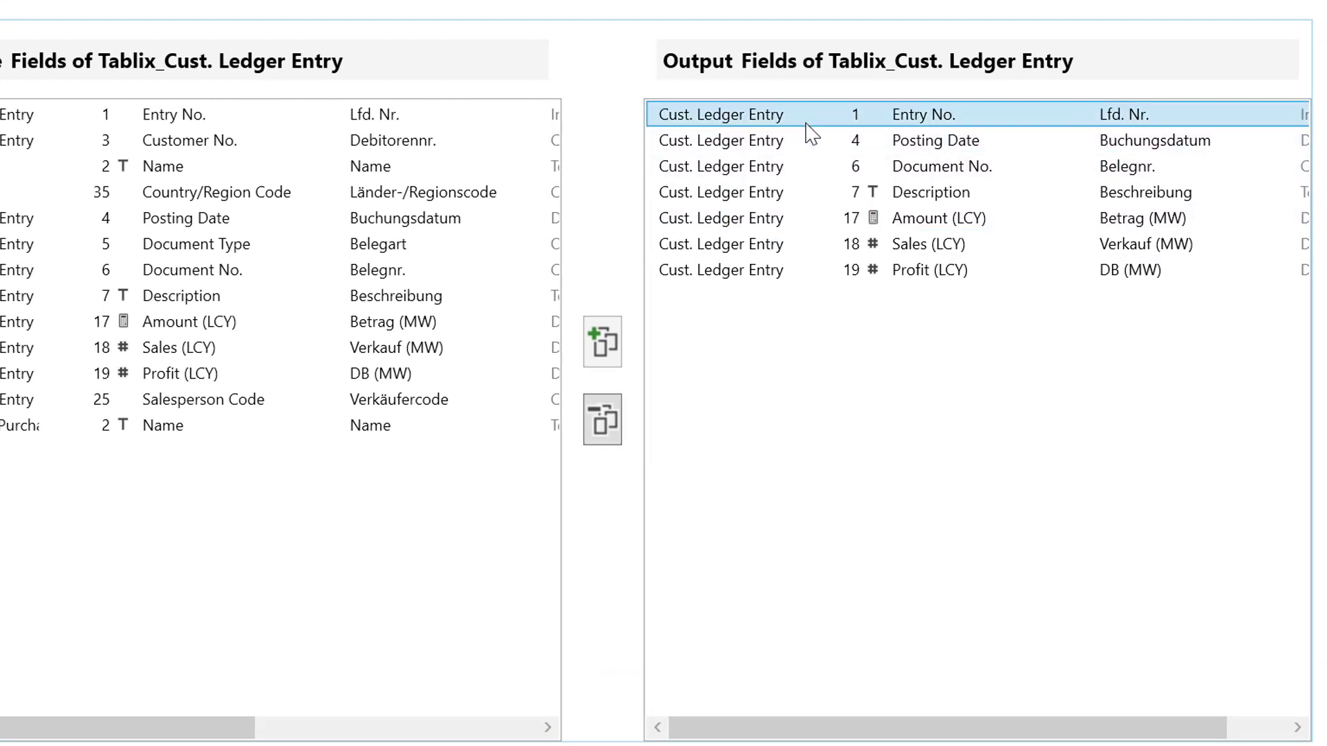
{"action": "left_click", "coordinate": [605, 432]}
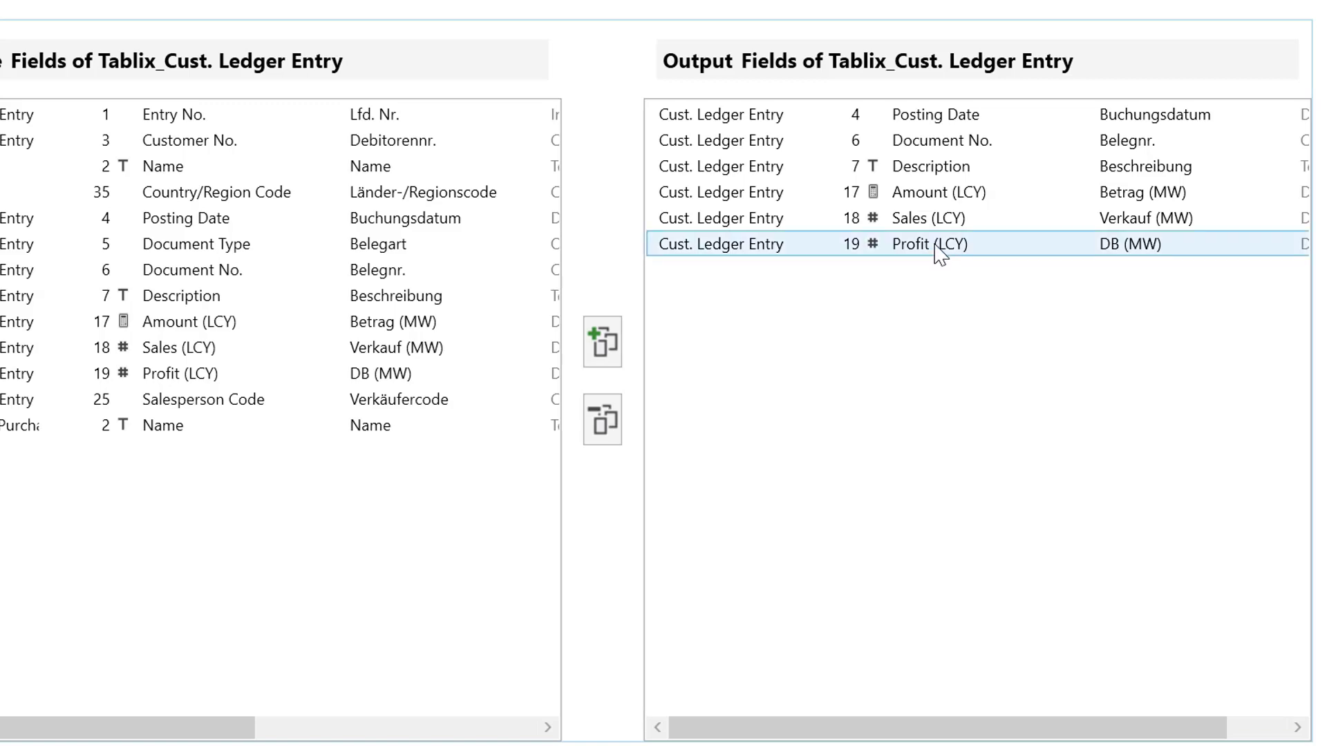
{"action": "left_click_drag", "start_coordinate": [940, 254], "coordinate": [956, 194]}
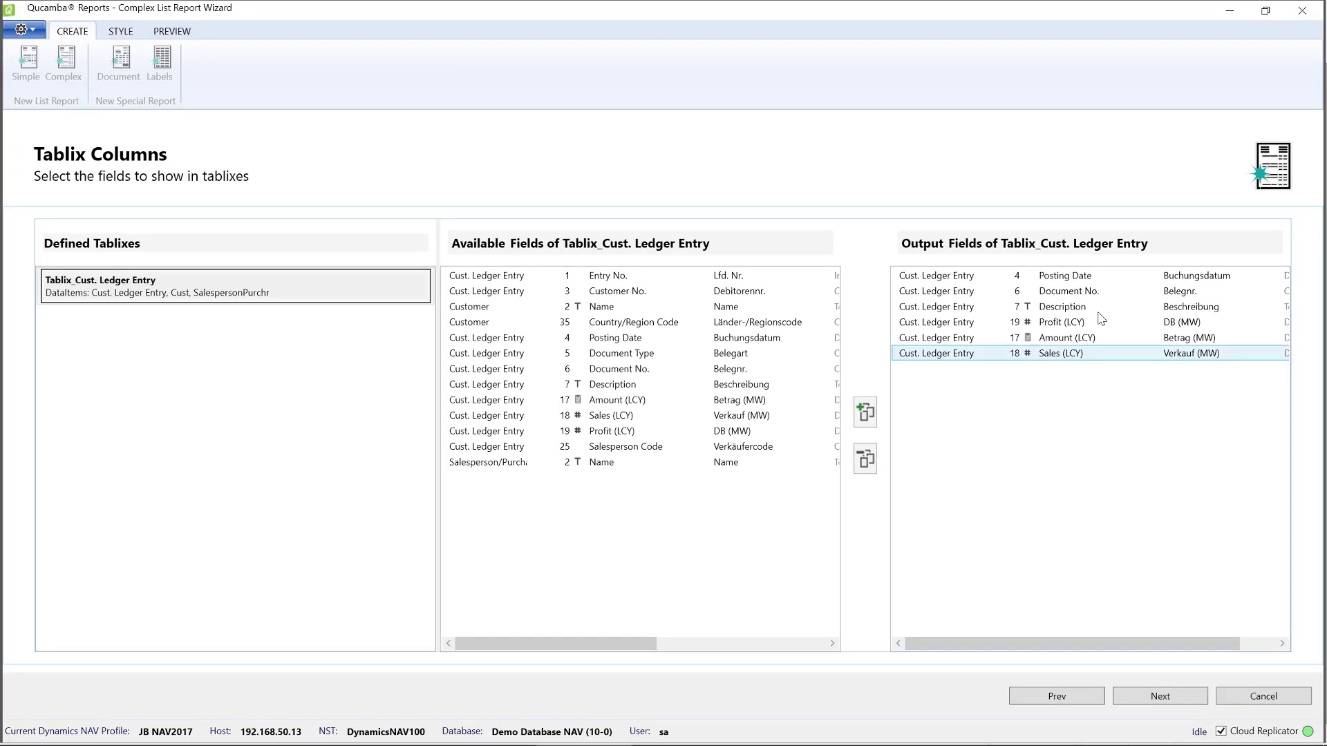
{"action": "left_click", "coordinate": [1158, 699]}
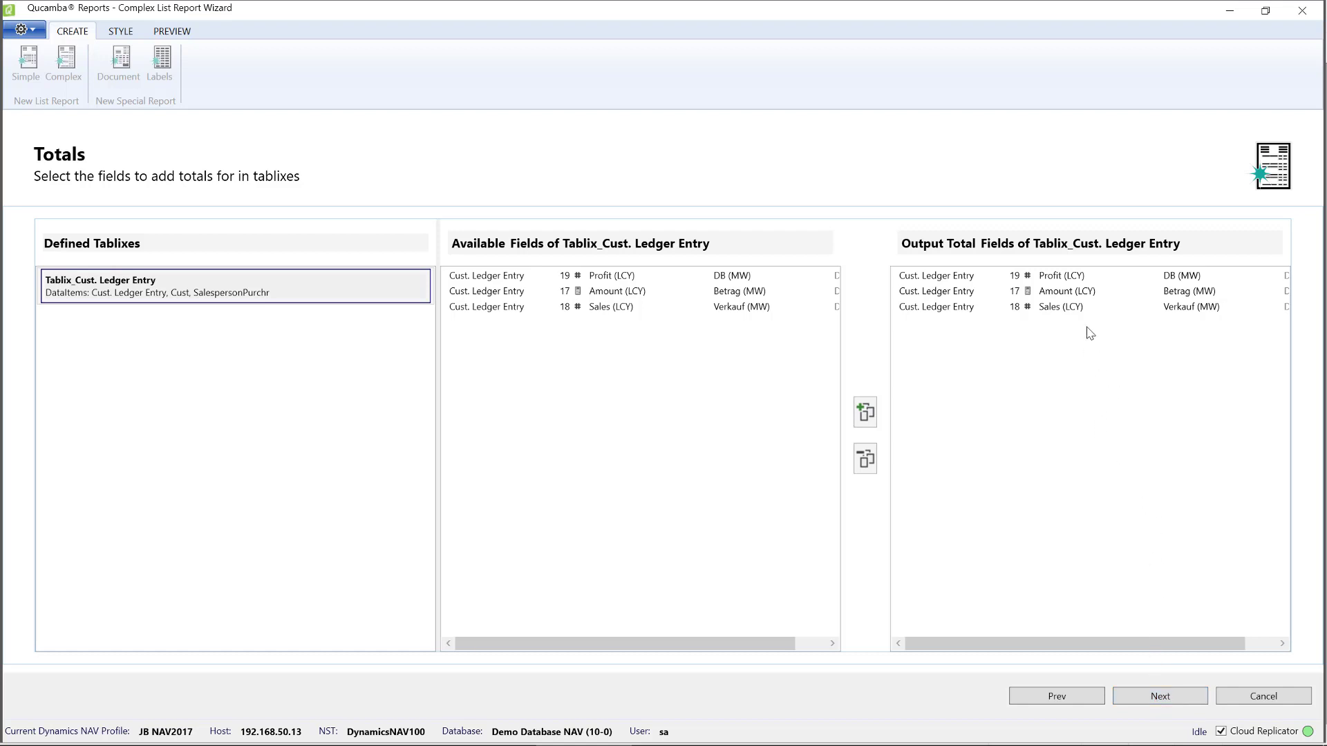
Keep totals for Profit (LCY), Amount (LCY) and Sales (LCY), and finish the wizard with report ID 50001, Customer Sales by Salesperson.
{"action": "left_click", "coordinate": [1071, 292]}
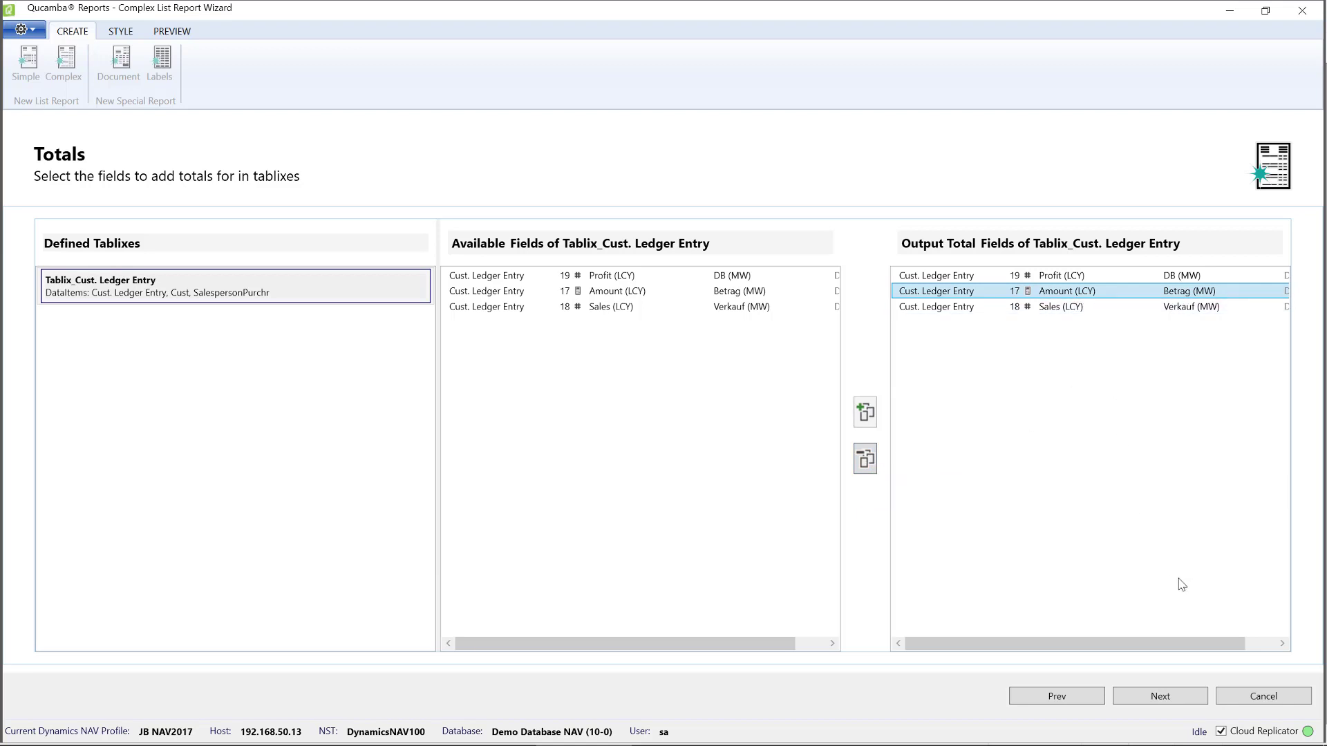
{"action": "left_click", "coordinate": [1161, 696]}
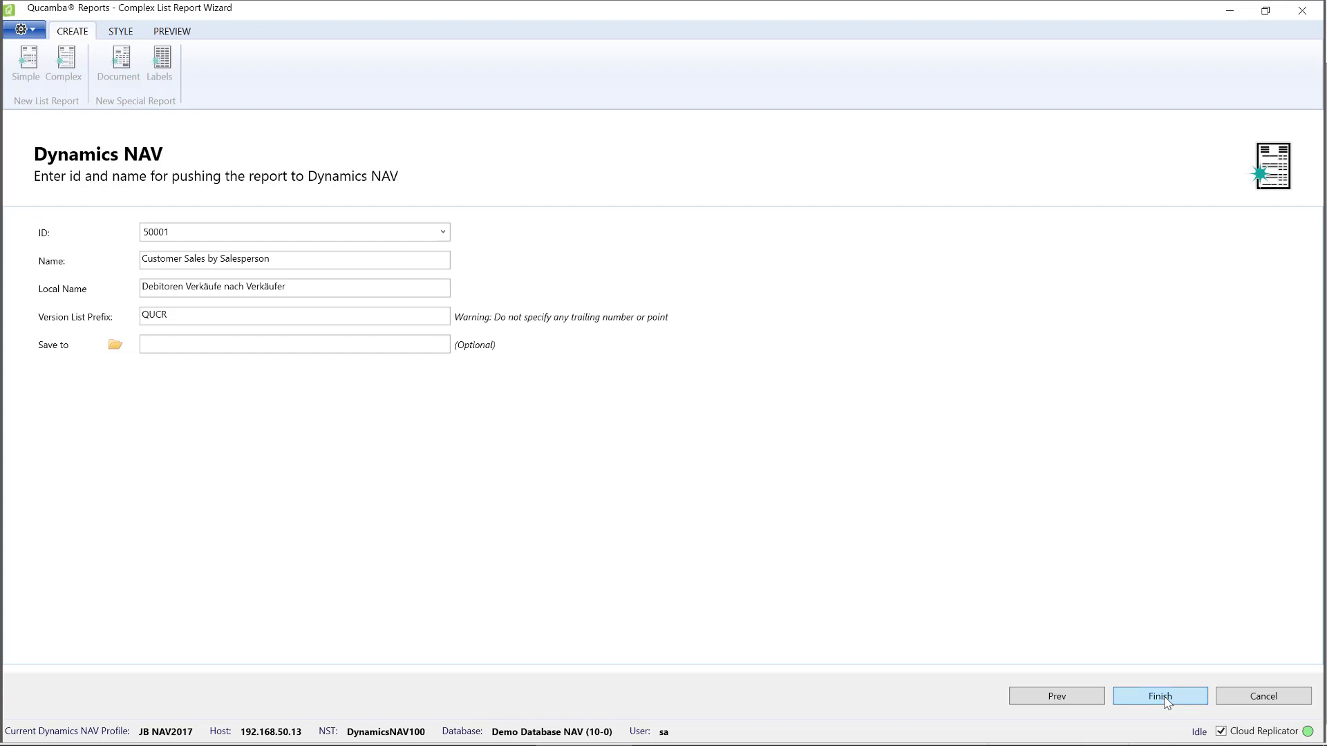
{"action": "left_click", "coordinate": [1164, 697]}
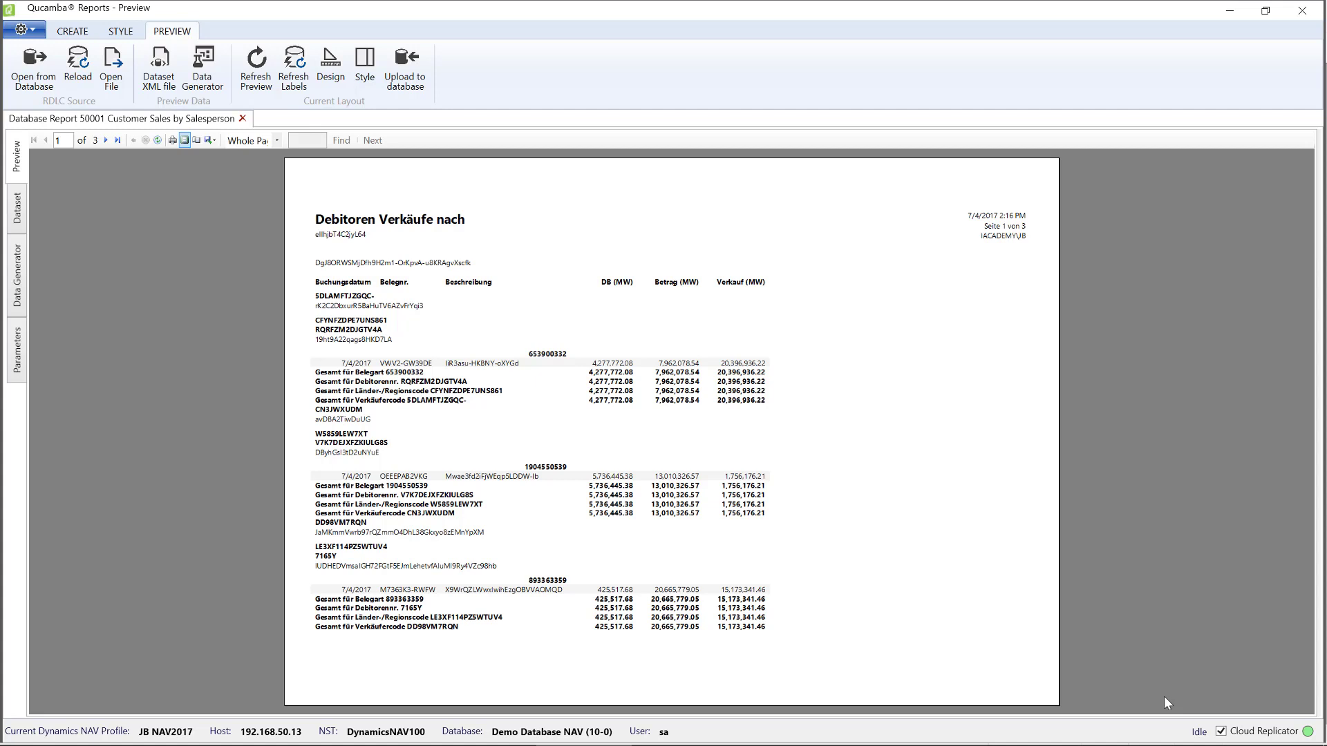
Switch to the Dynamics NAV Development Environment and run report 50001, Customer Sales by Salesperson, from the Object Designer.
{"action": "key", "text": "alt+Tab"}
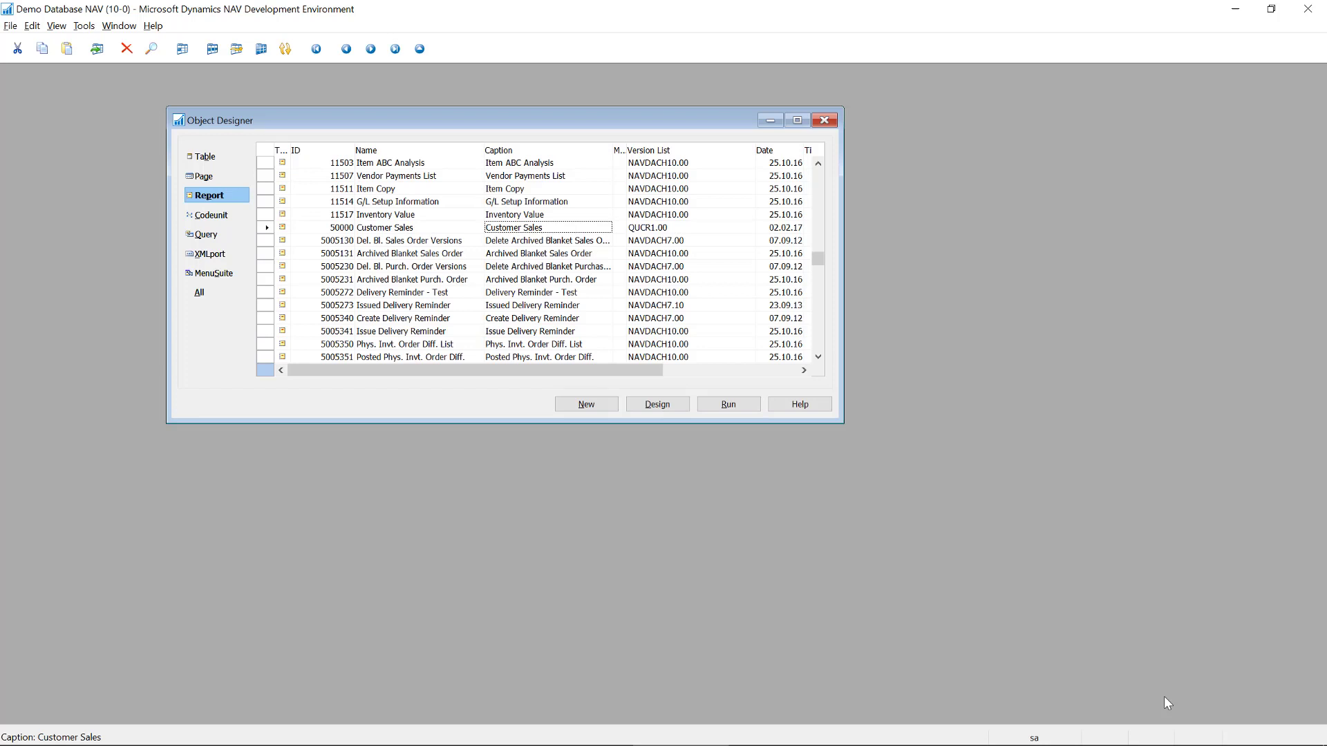
{"action": "key", "text": "Down"}
{"action": "key", "text": "Up"}
{"action": "key", "text": "Down"}
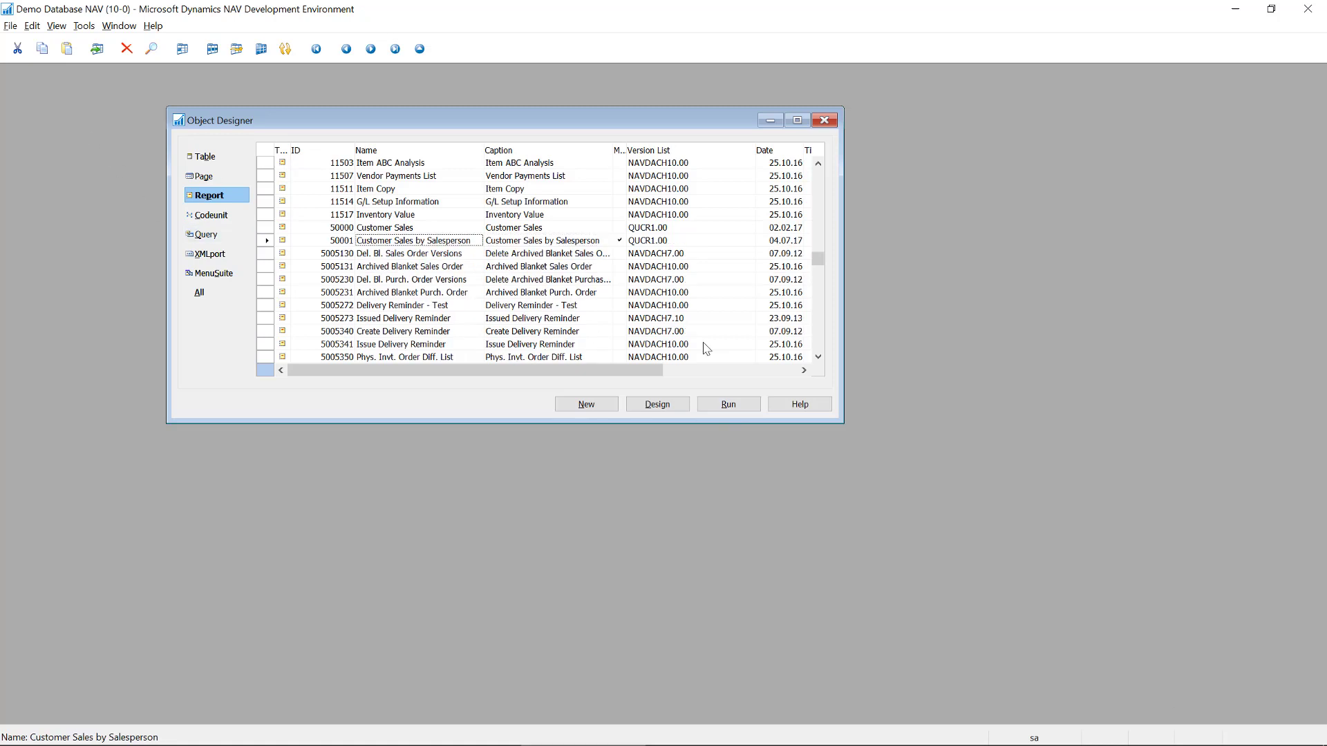
{"action": "left_click", "coordinate": [728, 405]}
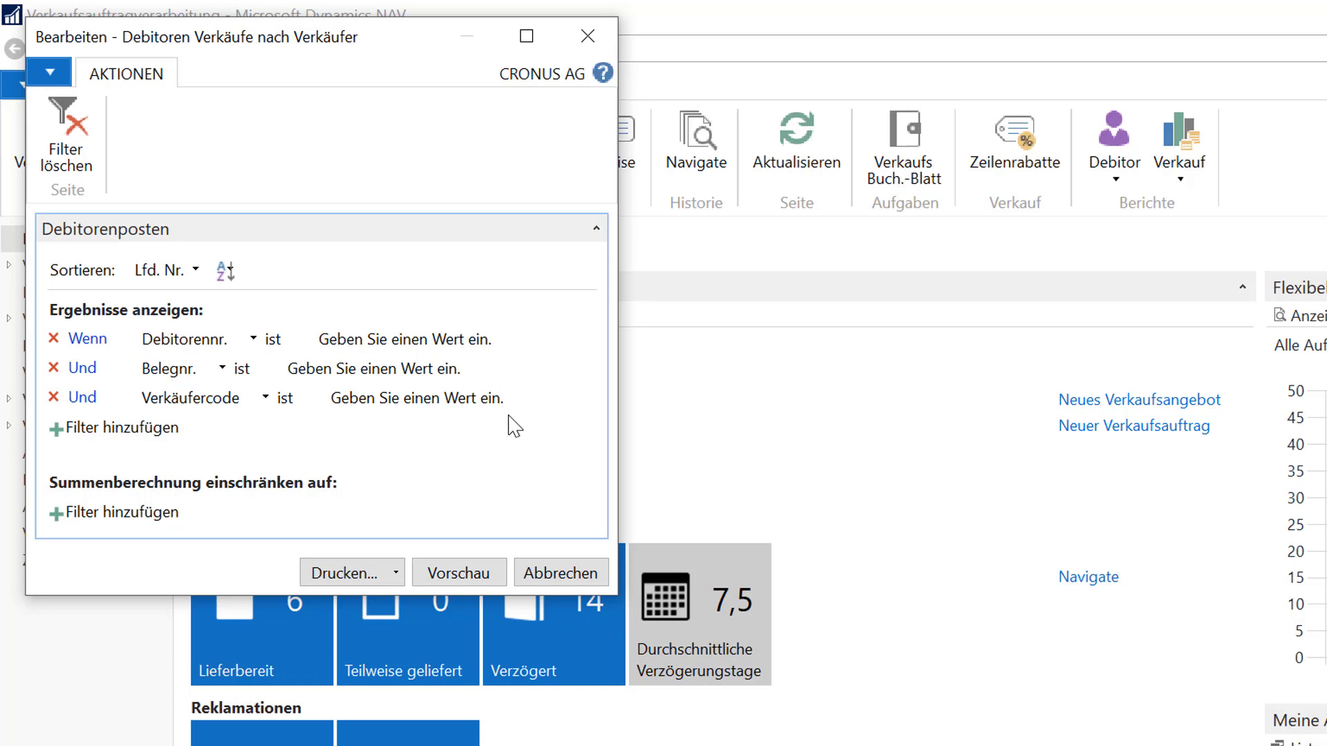
Filter the report's Verkäufercode by jr|ps and preview the report in print layout.
{"action": "left_click", "coordinate": [463, 400]}
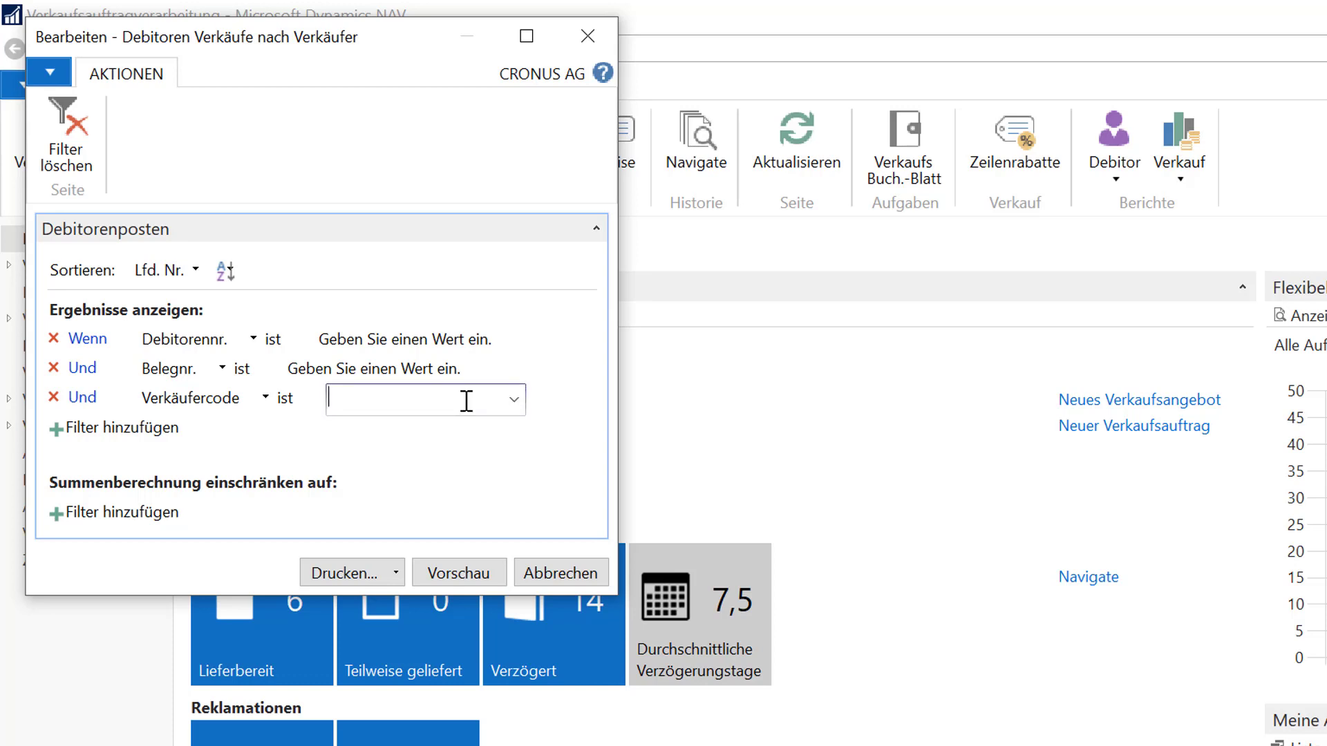
{"action": "type", "text": "jr"}
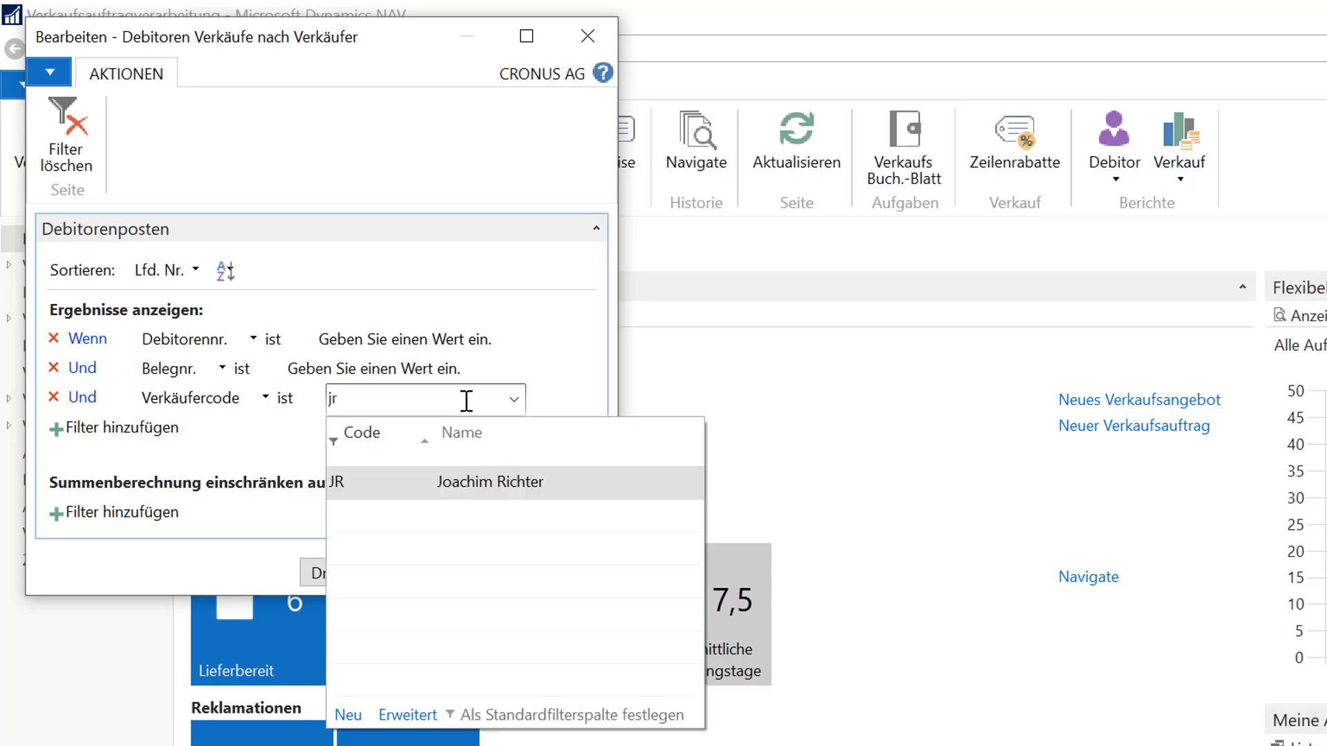
{"action": "key", "text": "Return"}
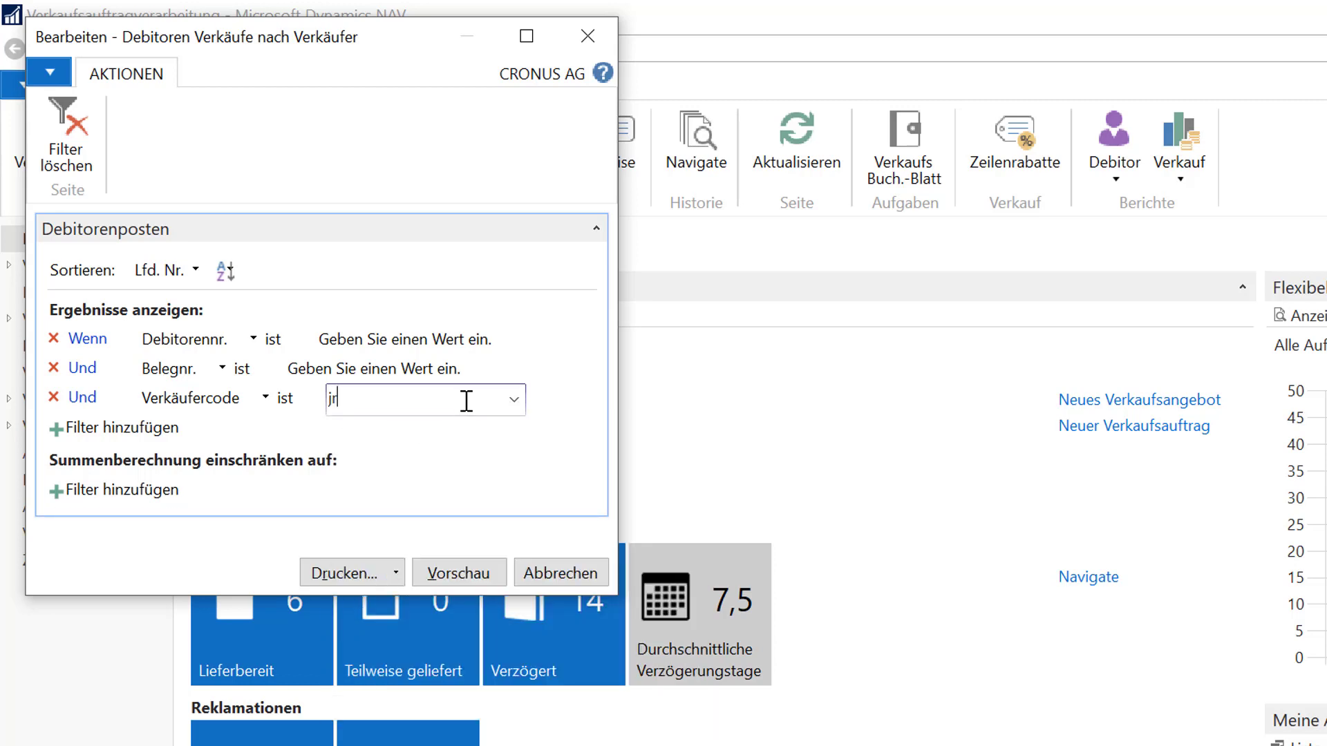
{"action": "type", "text": "|o"}
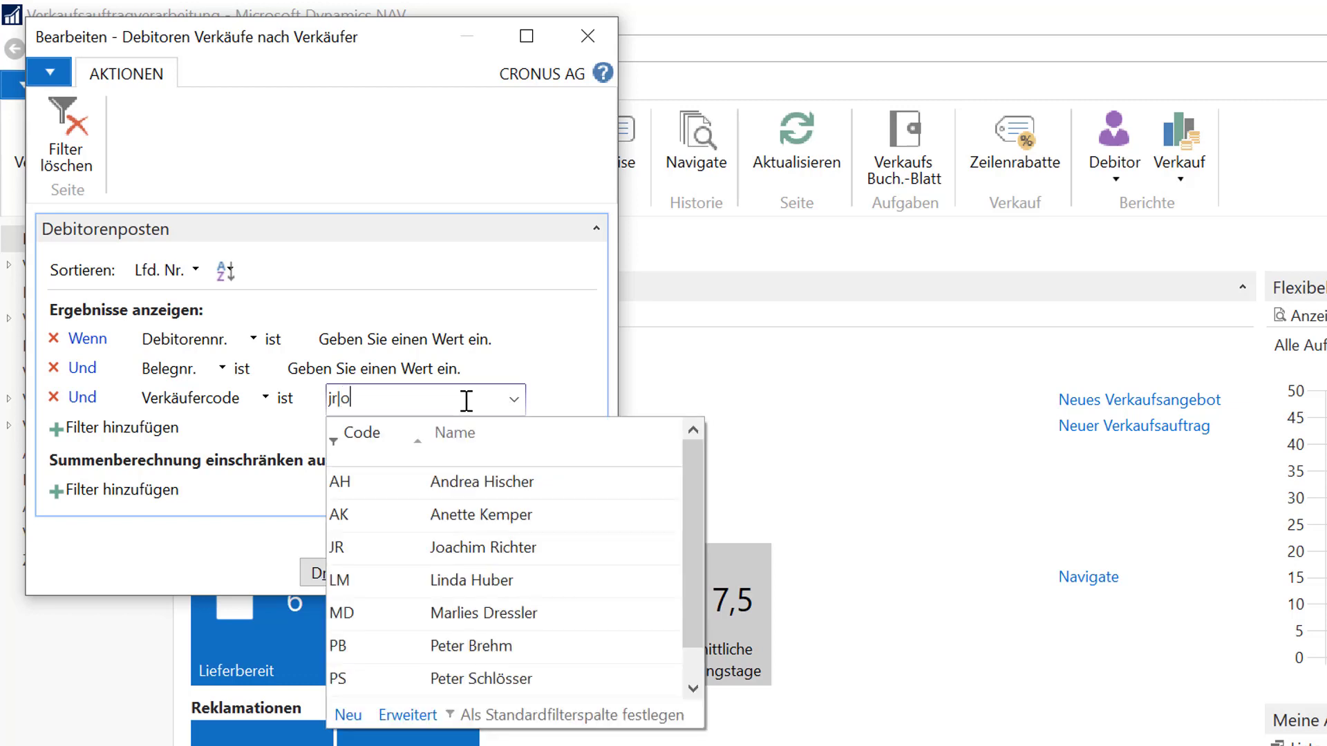
{"action": "key", "text": "BackSpace"}
{"action": "type", "text": "ps"}
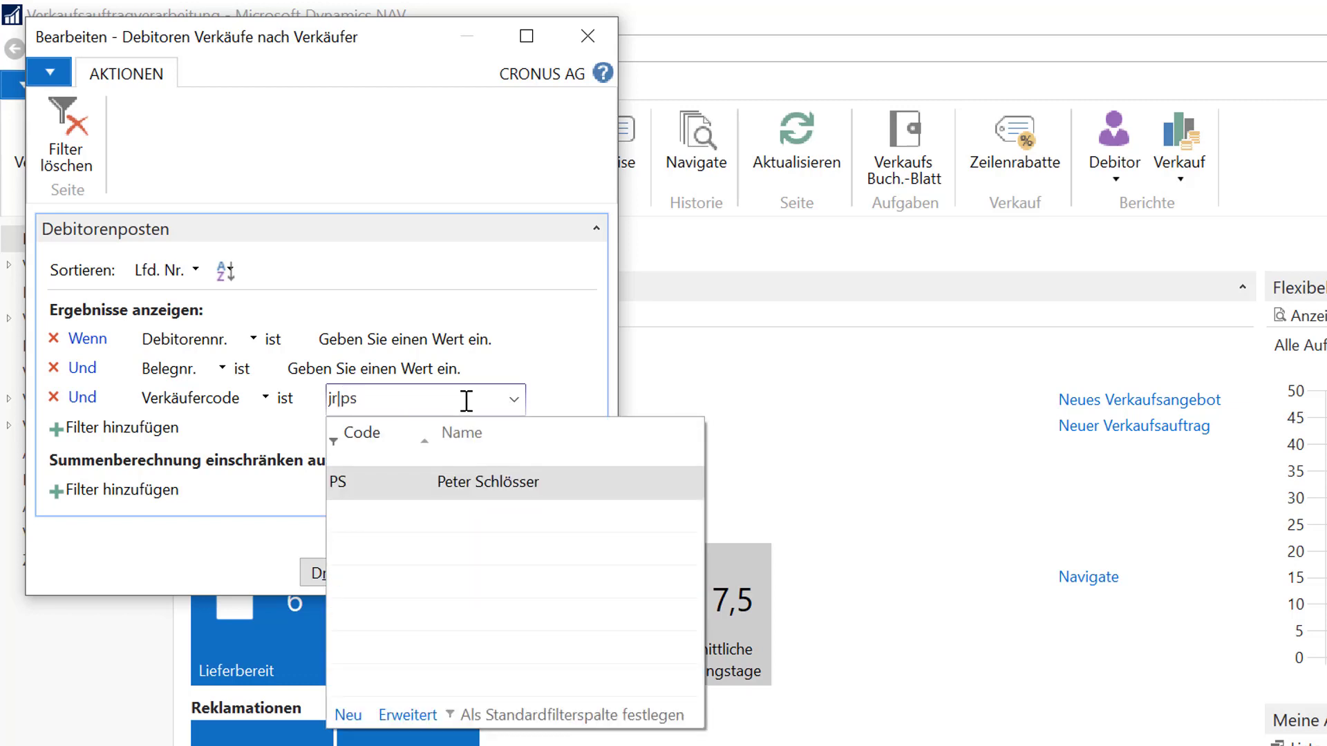
{"action": "key", "text": "Return"}
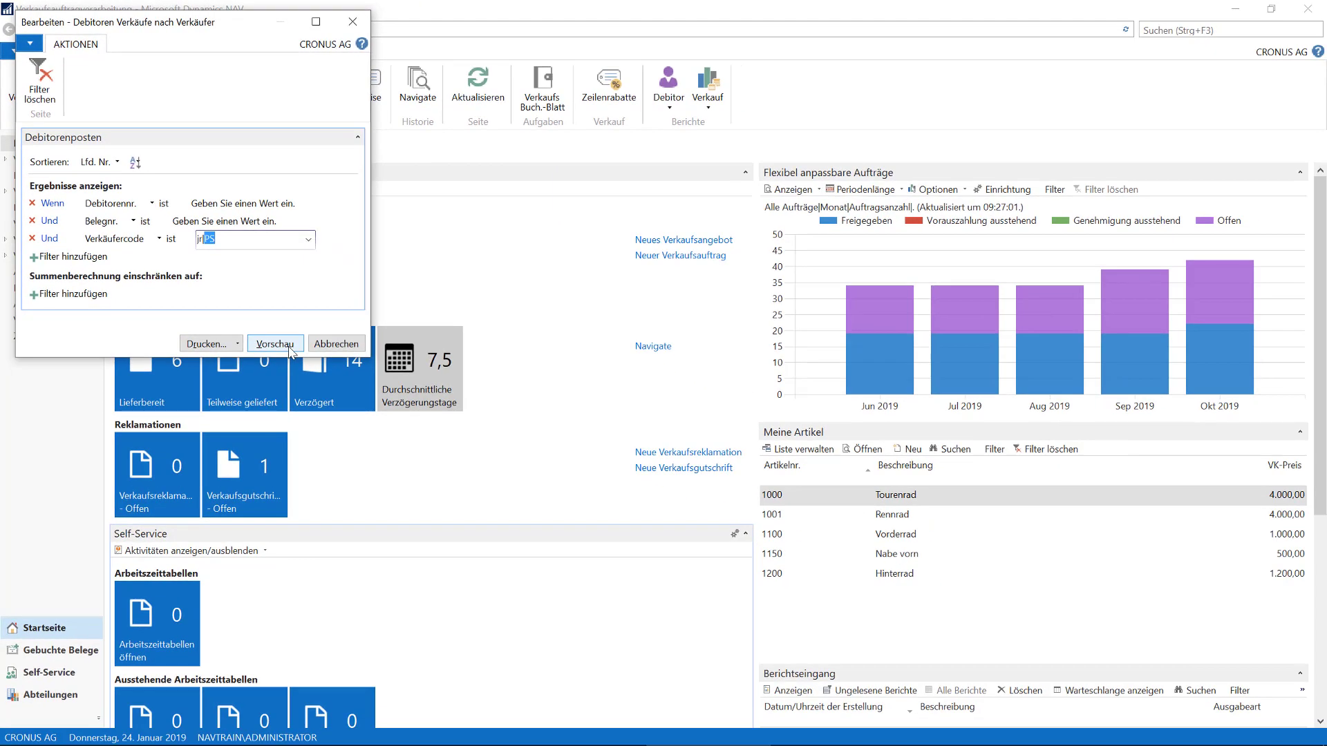
{"action": "left_click", "coordinate": [276, 344]}
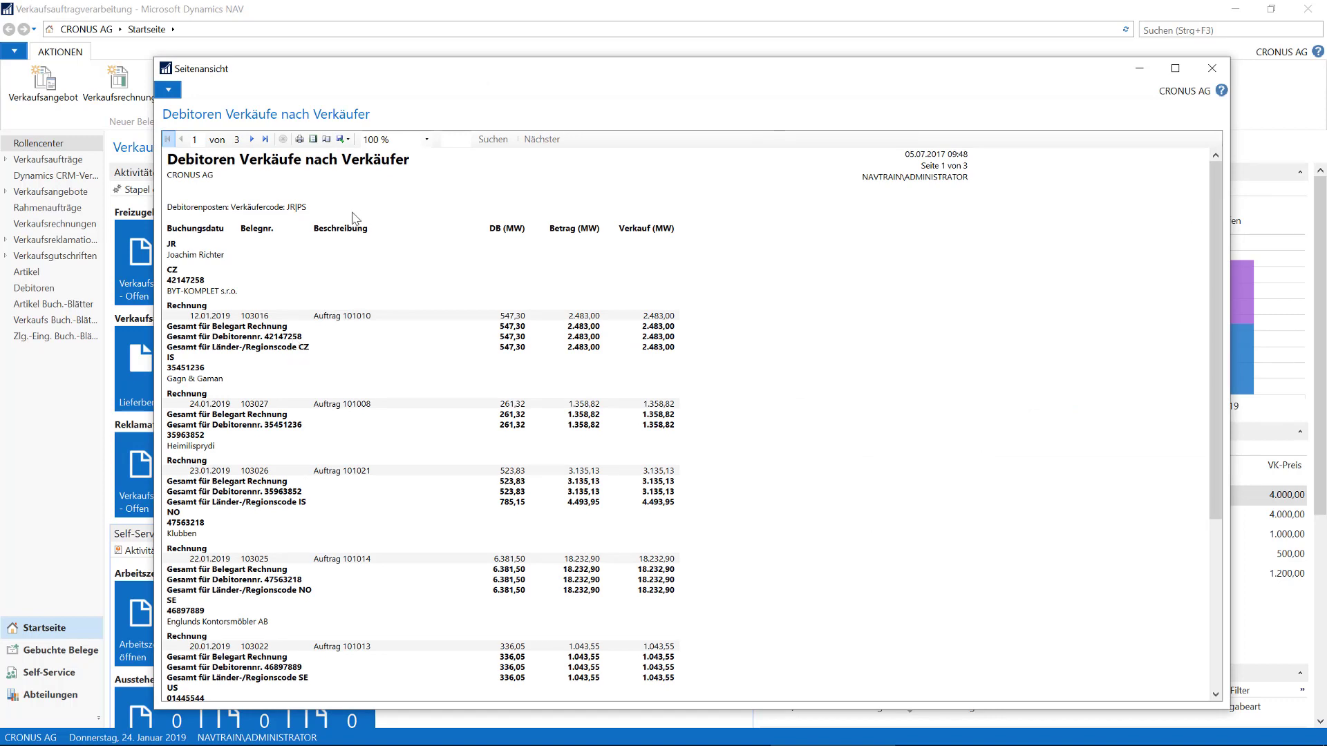
{"action": "left_click", "coordinate": [313, 139]}
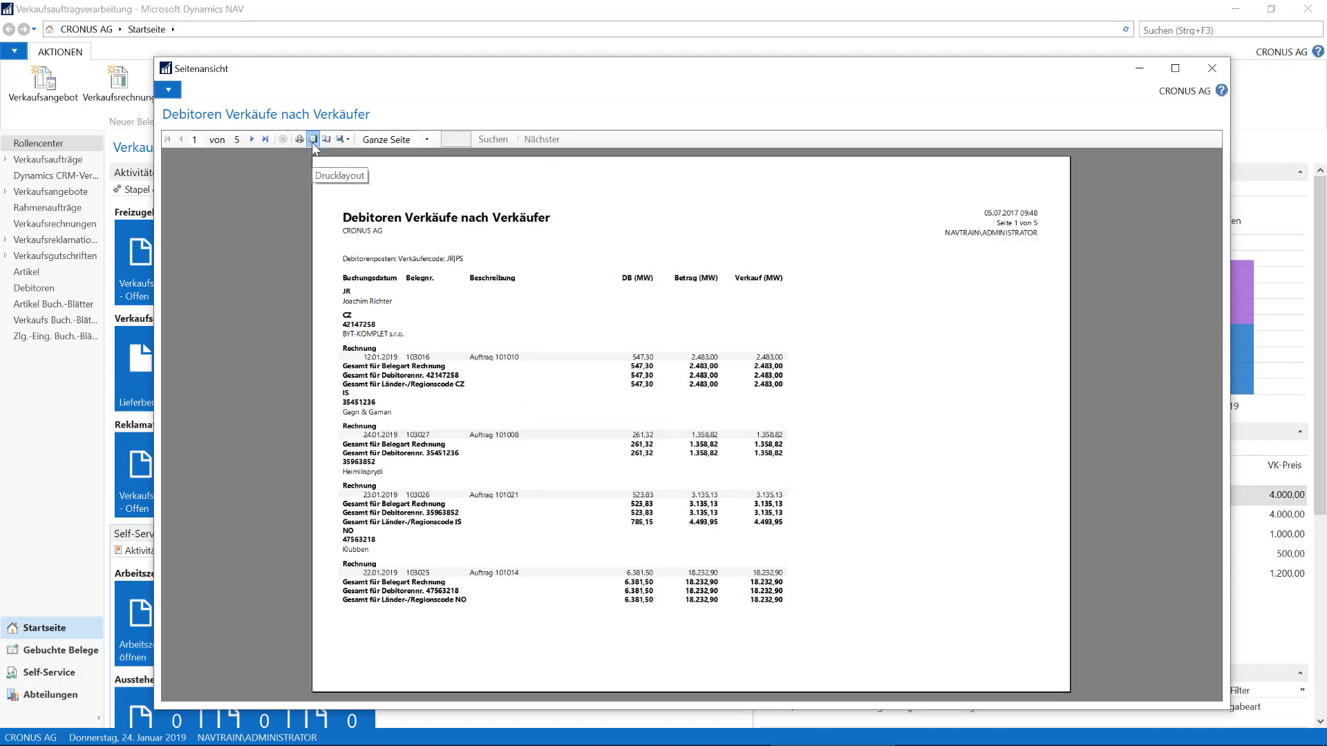